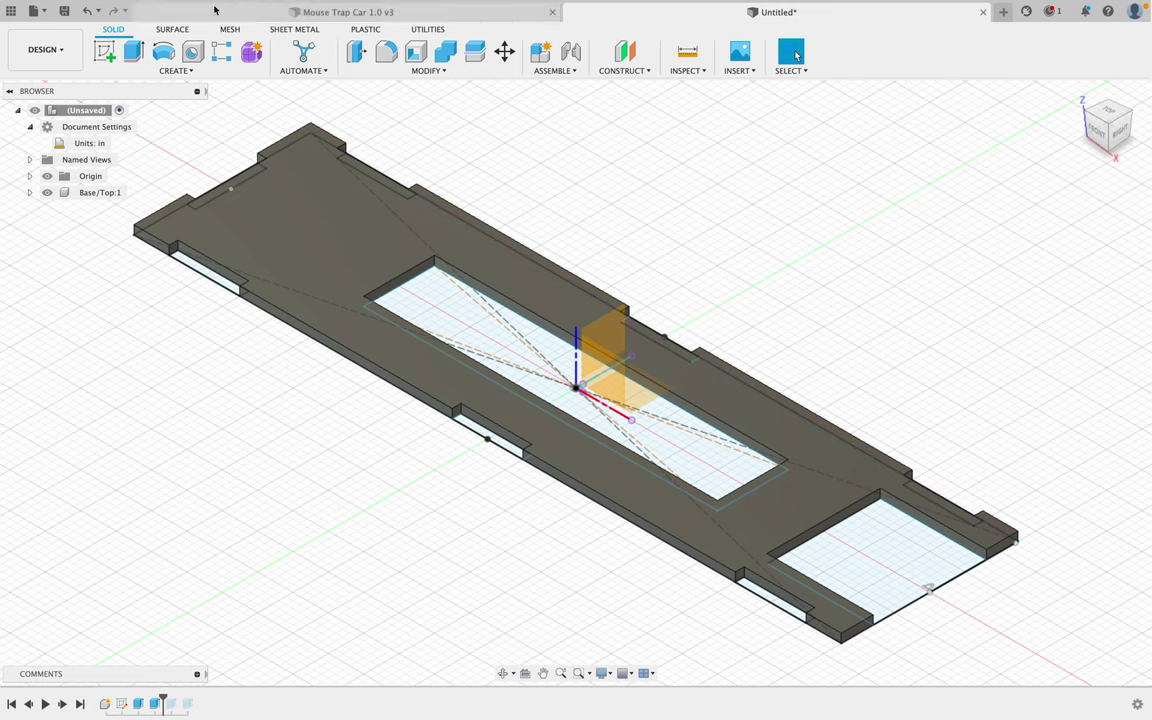
- Save the untitled design as 'Mouse Trap Car 3.0'
{"action": "left_click", "coordinate": [65, 12]}
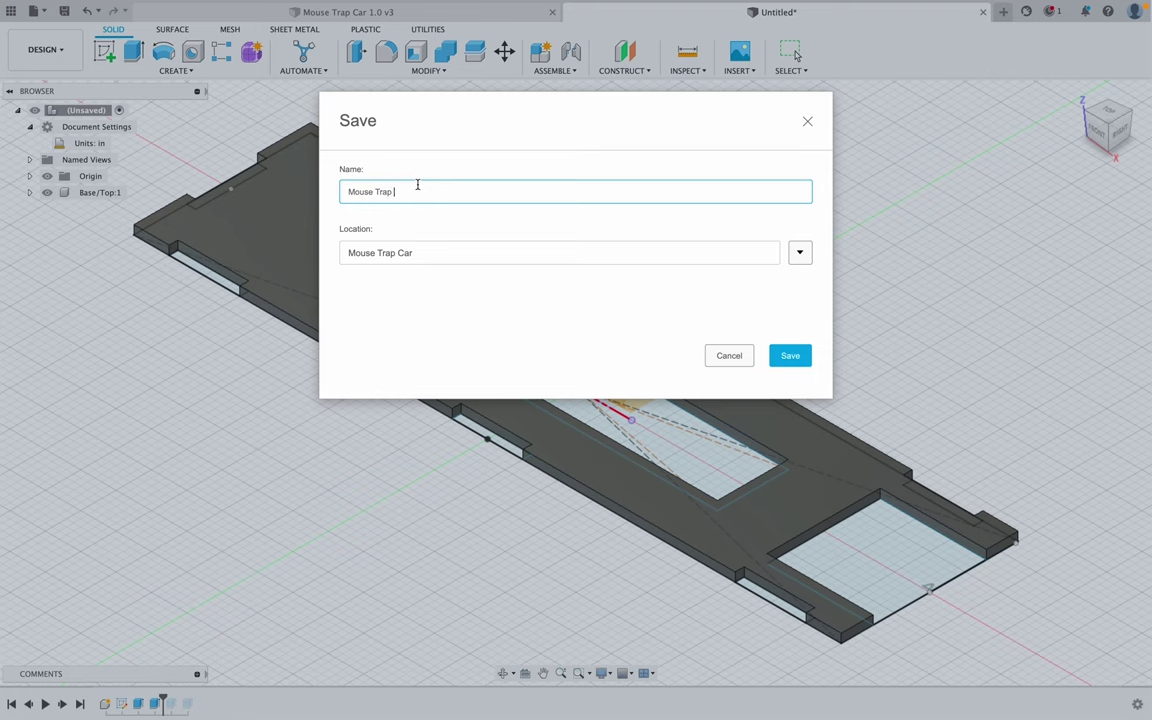
{"action": "type", "text": "Mouse Trap Car 3.0"}
{"action": "key", "text": "Return"}
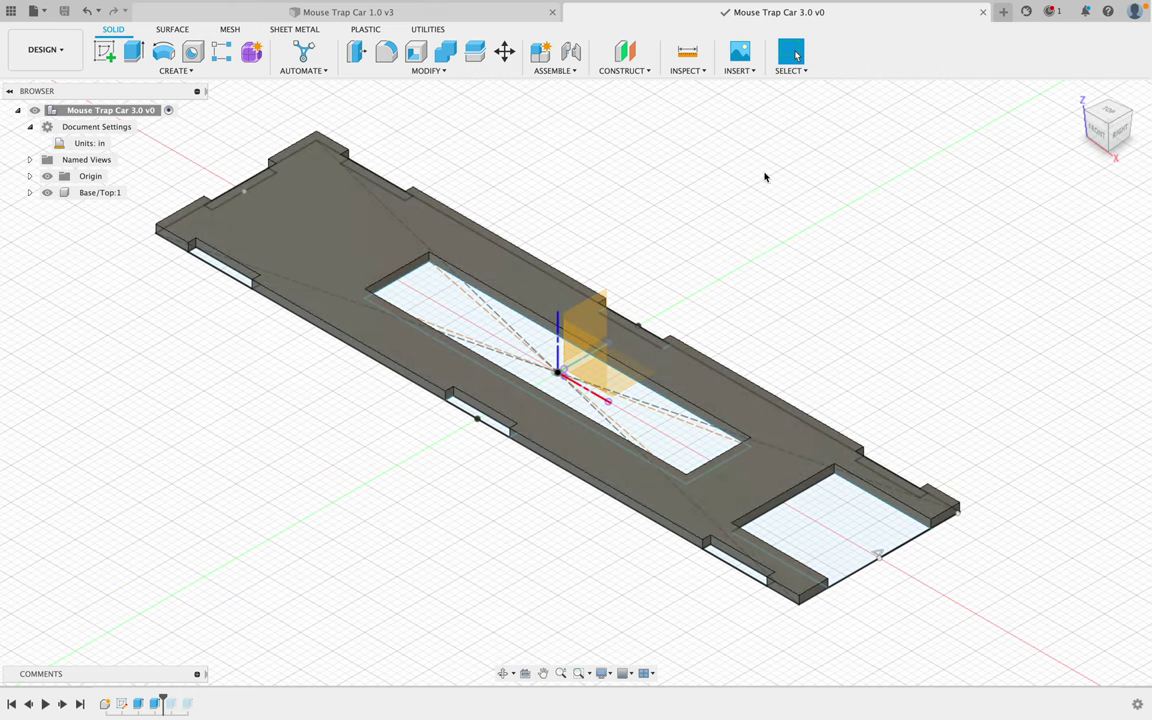
- Check the background job status, then collapse and re-expand the browser's component tree
{"action": "left_click", "coordinate": [1051, 13]}
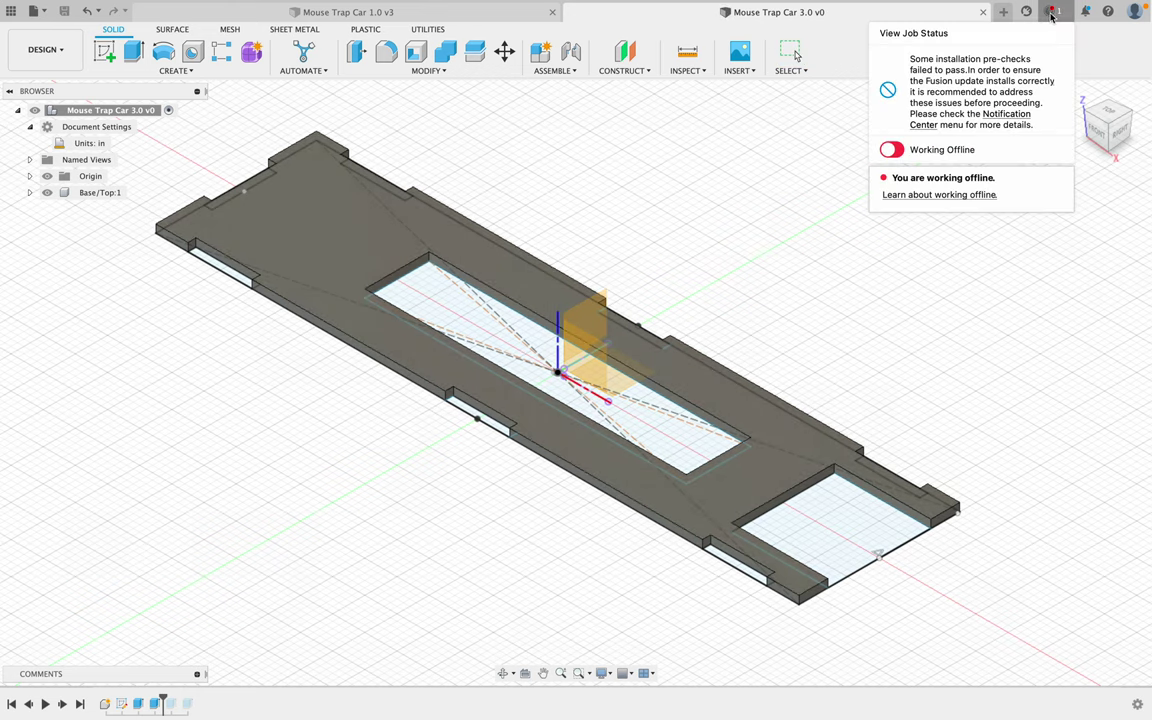
{"action": "left_click", "coordinate": [801, 146]}
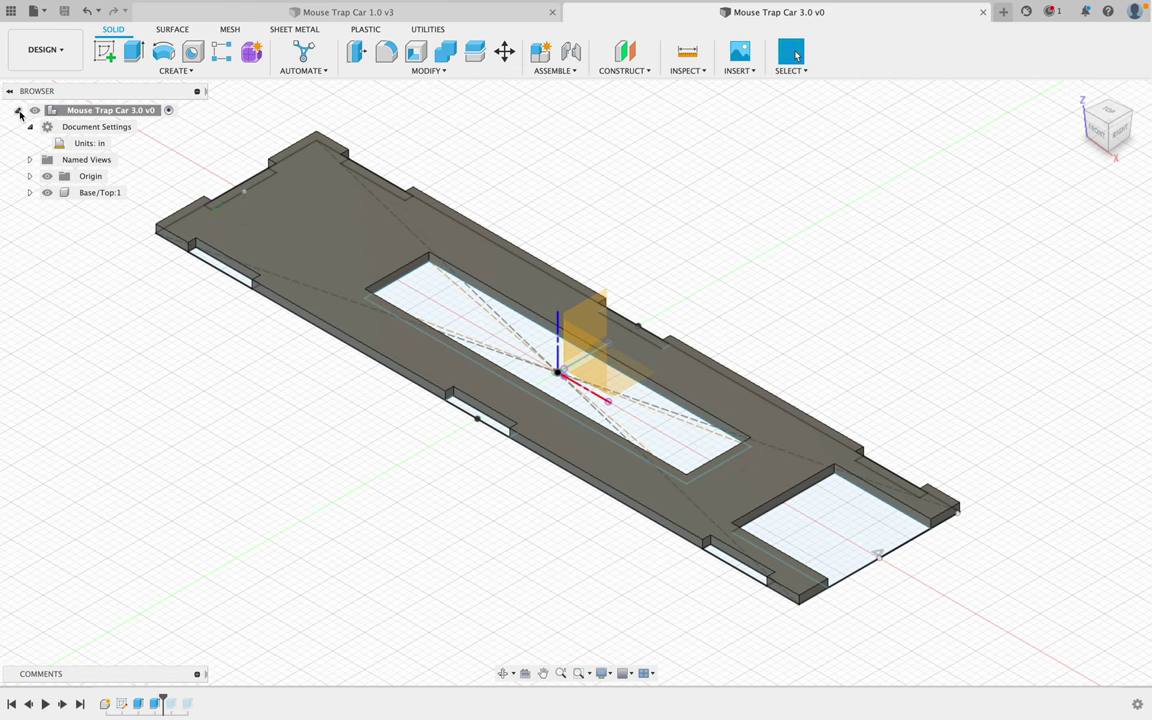
{"action": "left_click", "coordinate": [17, 110]}
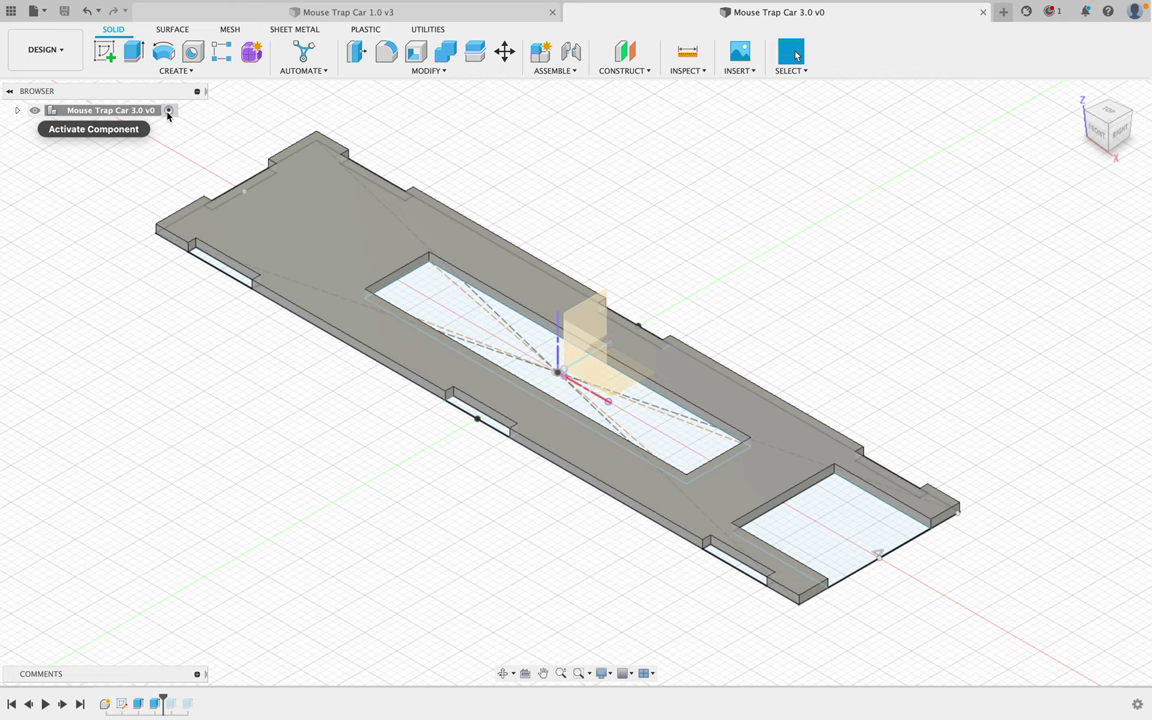
{"action": "left_click", "coordinate": [18, 110]}
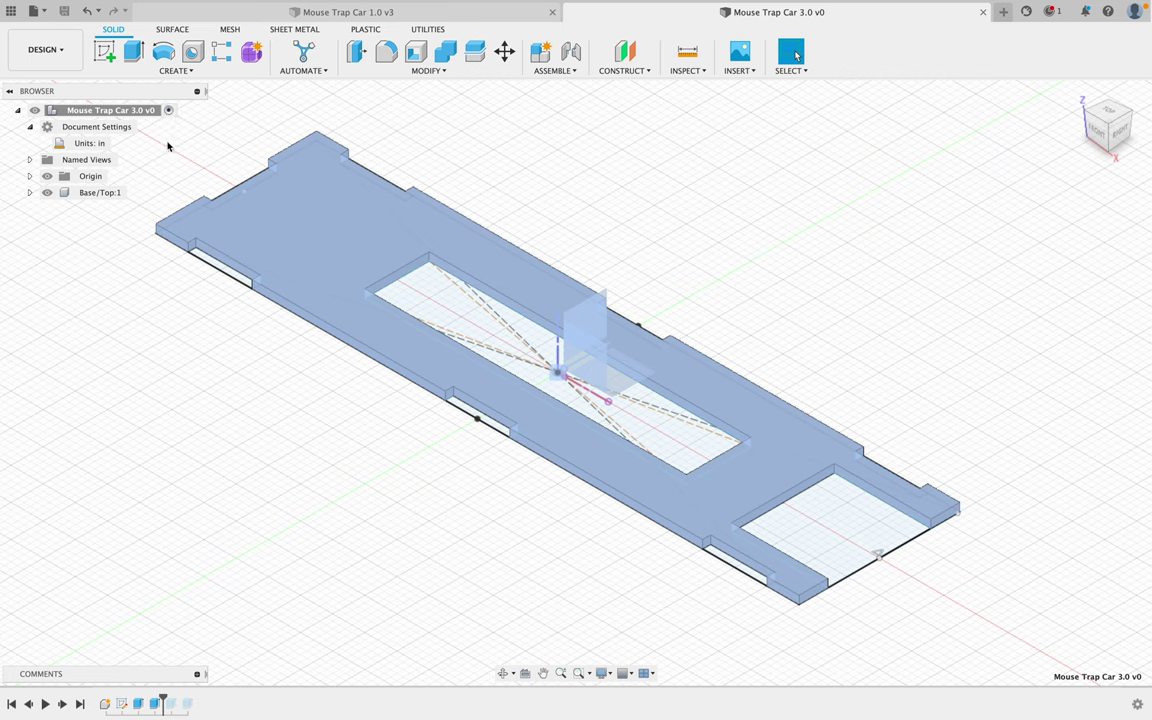
- Start a New Component and begin replacing its default name with 'F', then show Mission Control
{"action": "left_click", "coordinate": [183, 70]}
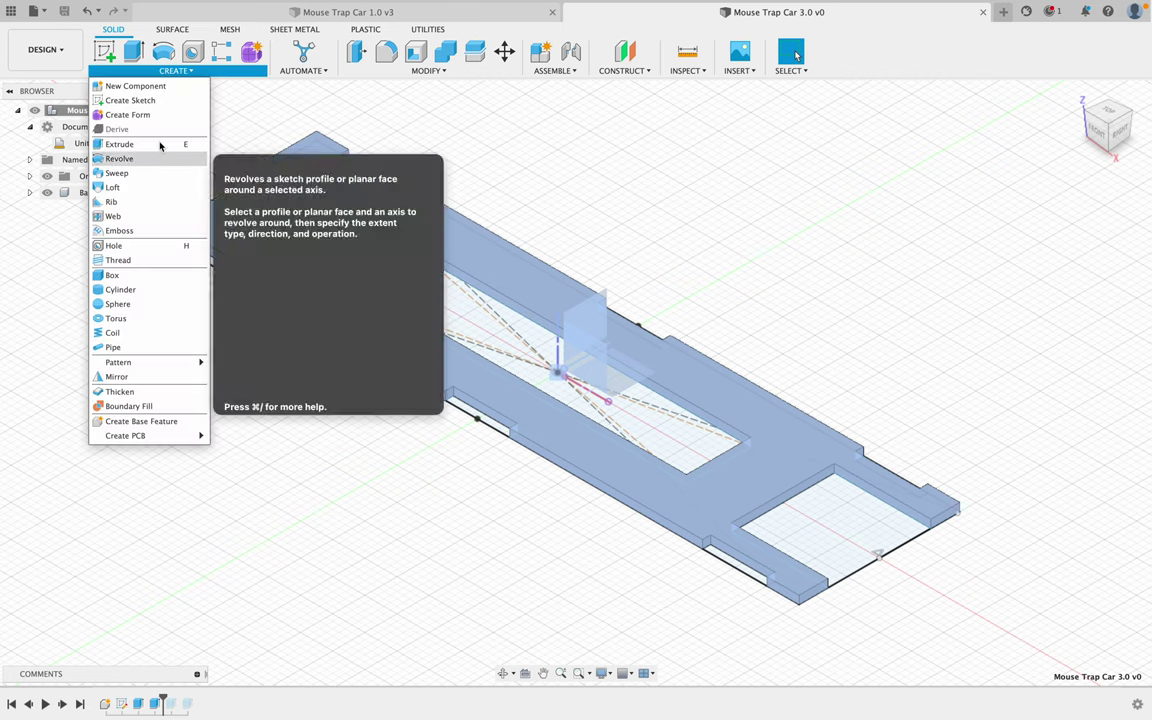
{"action": "left_click", "coordinate": [150, 86]}
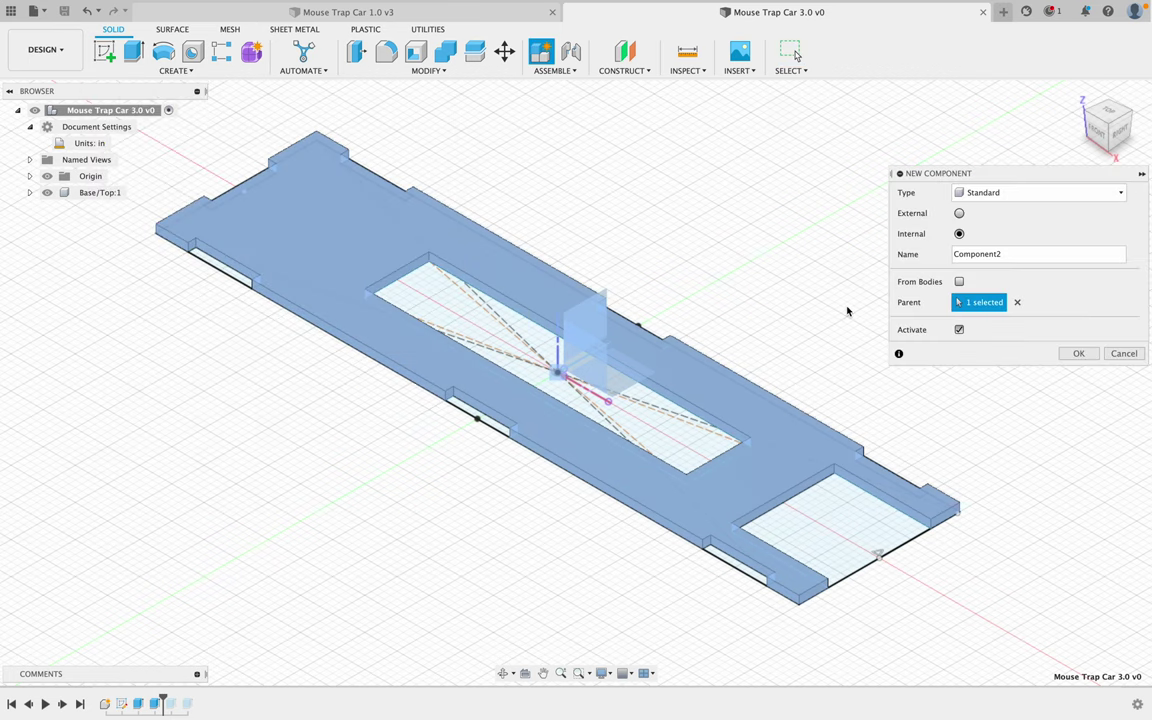
{"action": "left_click", "coordinate": [989, 253]}
{"action": "double_click", "coordinate": [989, 253]}
{"action": "type", "text": "Fr"}
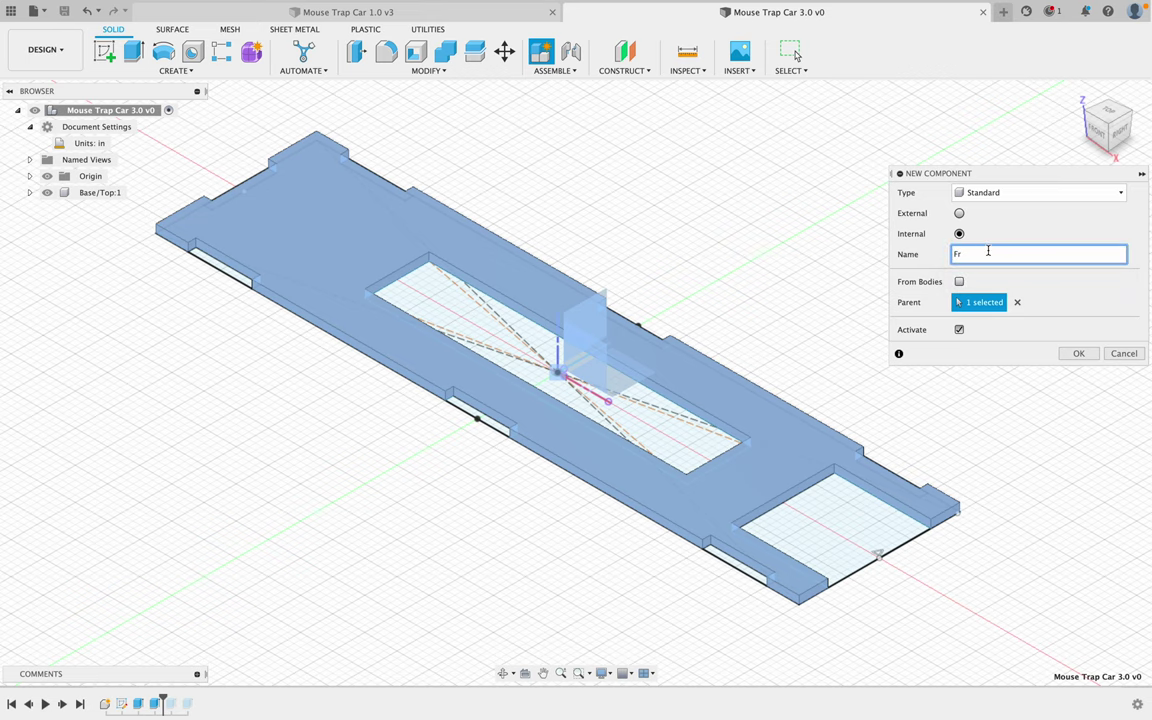
{"action": "key", "text": "ctrl+Up"}
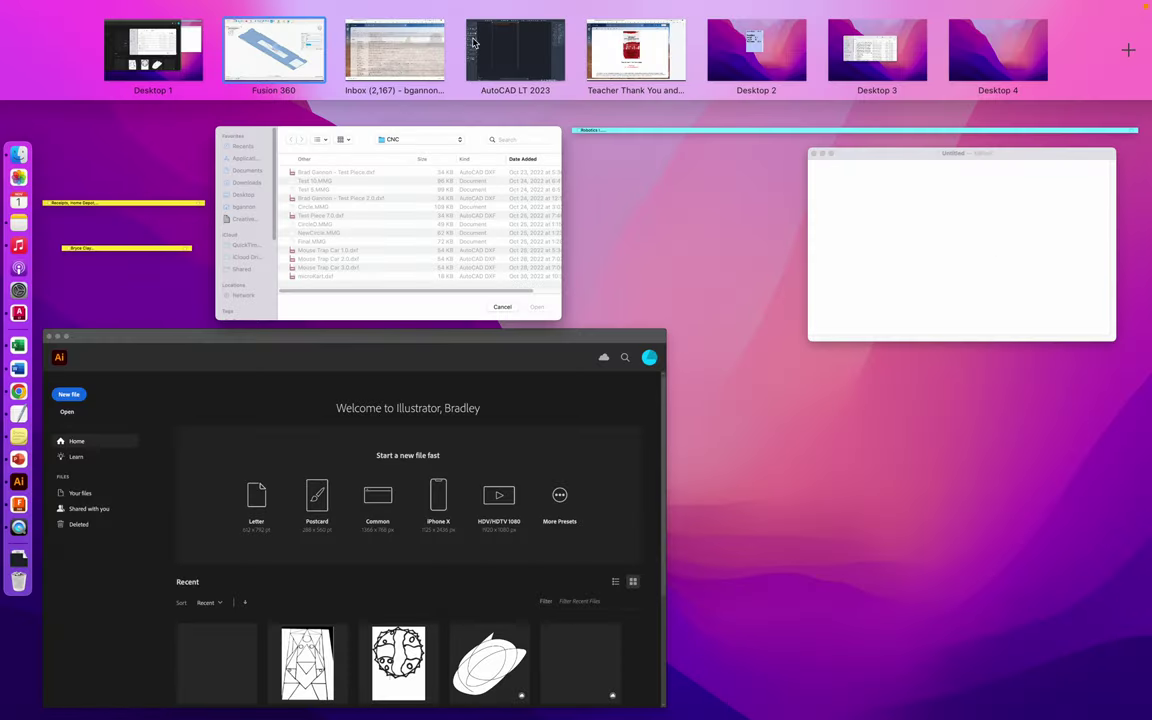
{"action": "left_click", "coordinate": [755, 52]}
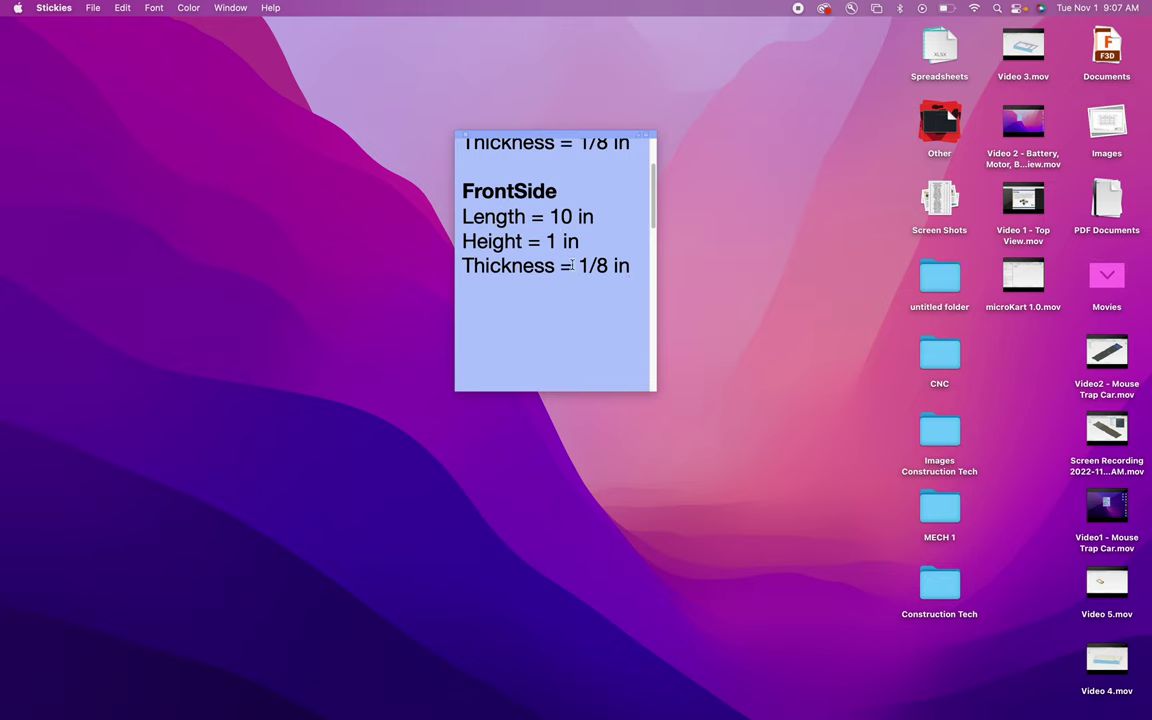
{"action": "key", "text": "ctrl+Up"}
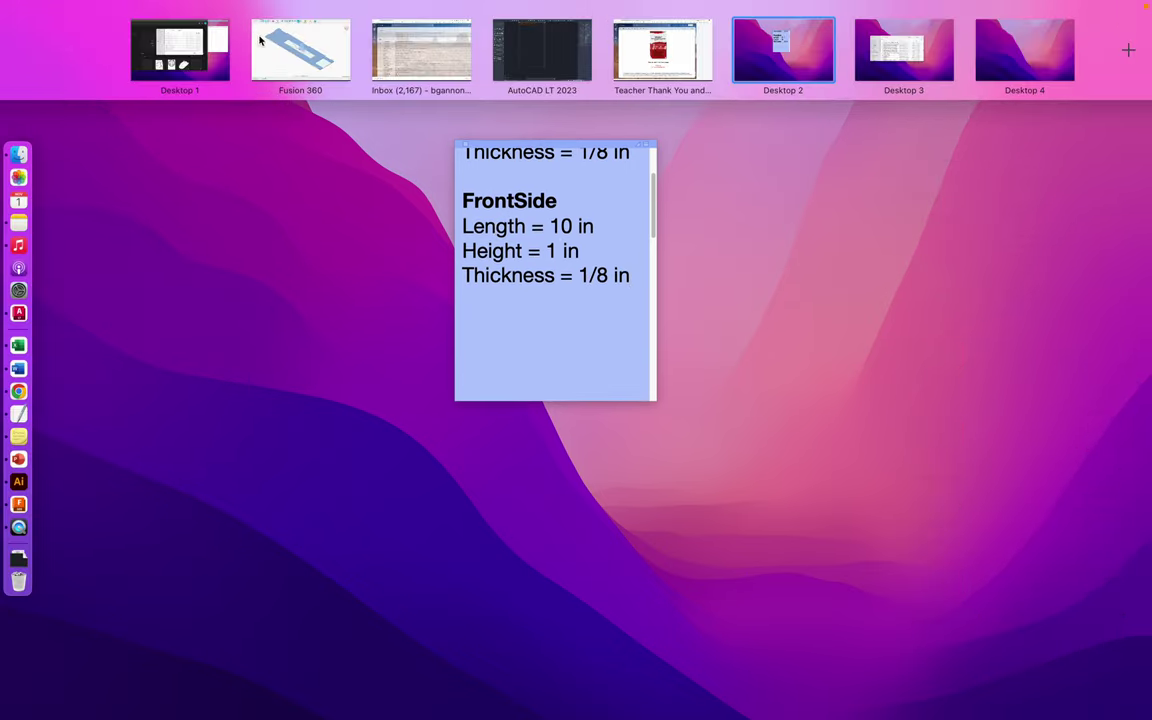
{"action": "left_click", "coordinate": [318, 48]}
- Finish naming the new component 'FrontSide' and create it as the active component
{"action": "double_click", "coordinate": [985, 253]}
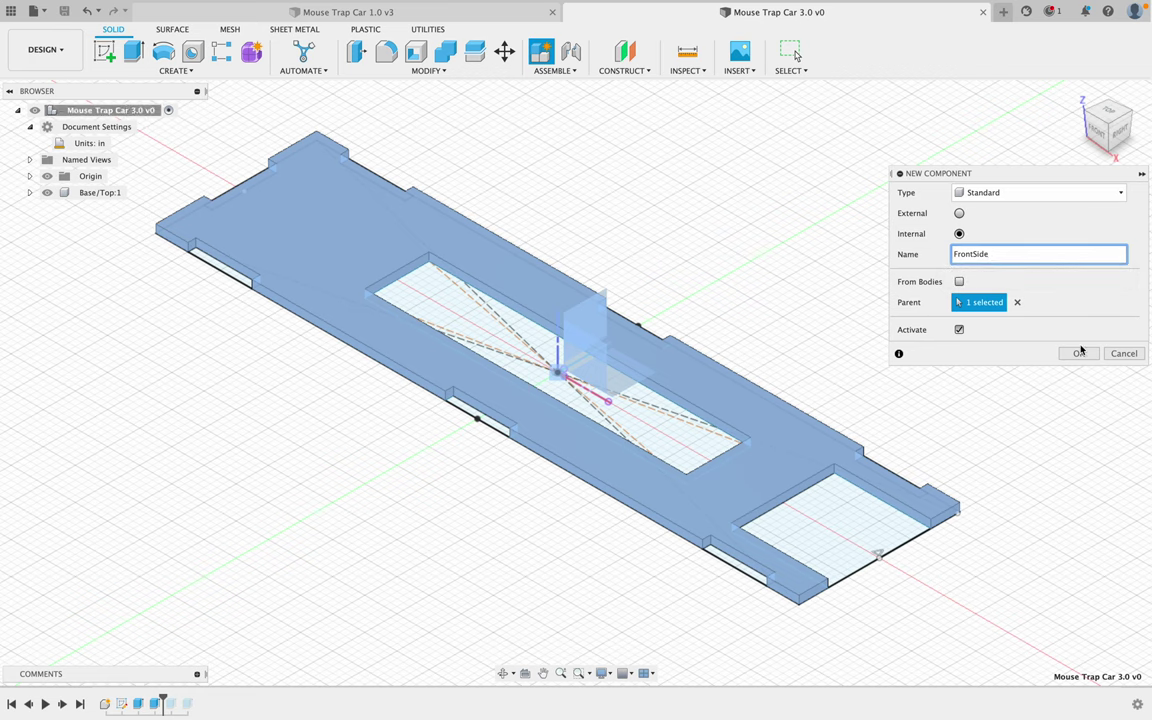
{"action": "left_click", "coordinate": [1078, 353]}
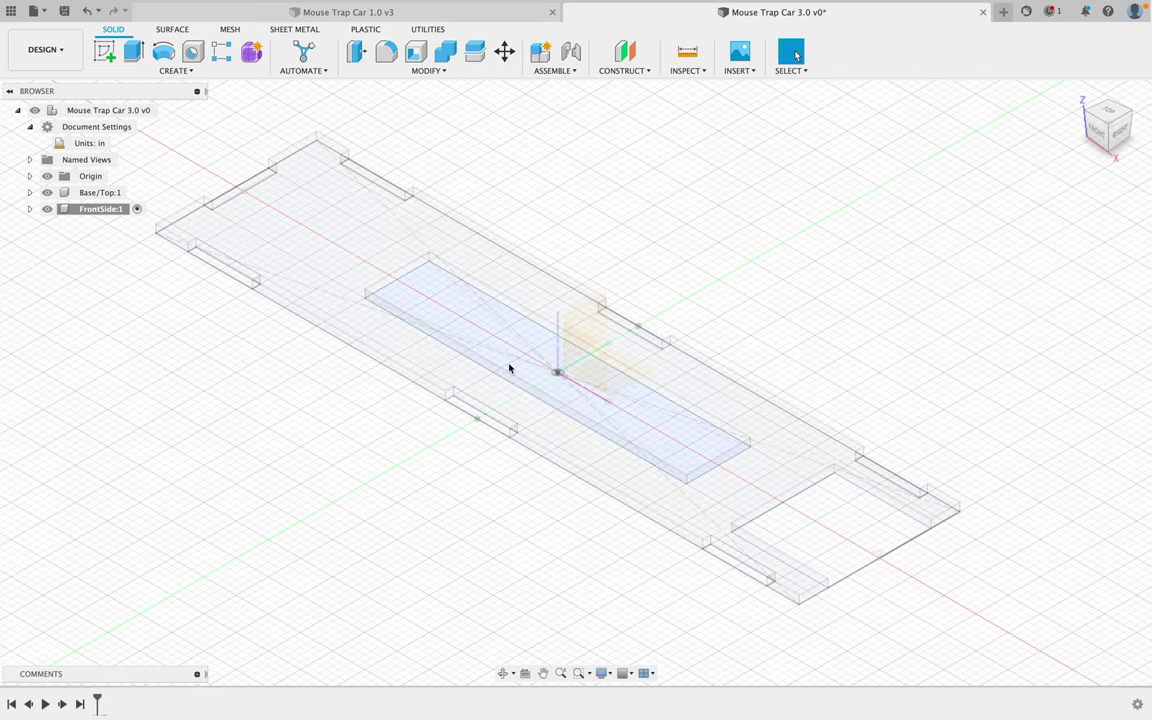
- Start a new sketch on the base plate's front vertical side face
{"action": "left_click", "coordinate": [178, 72]}
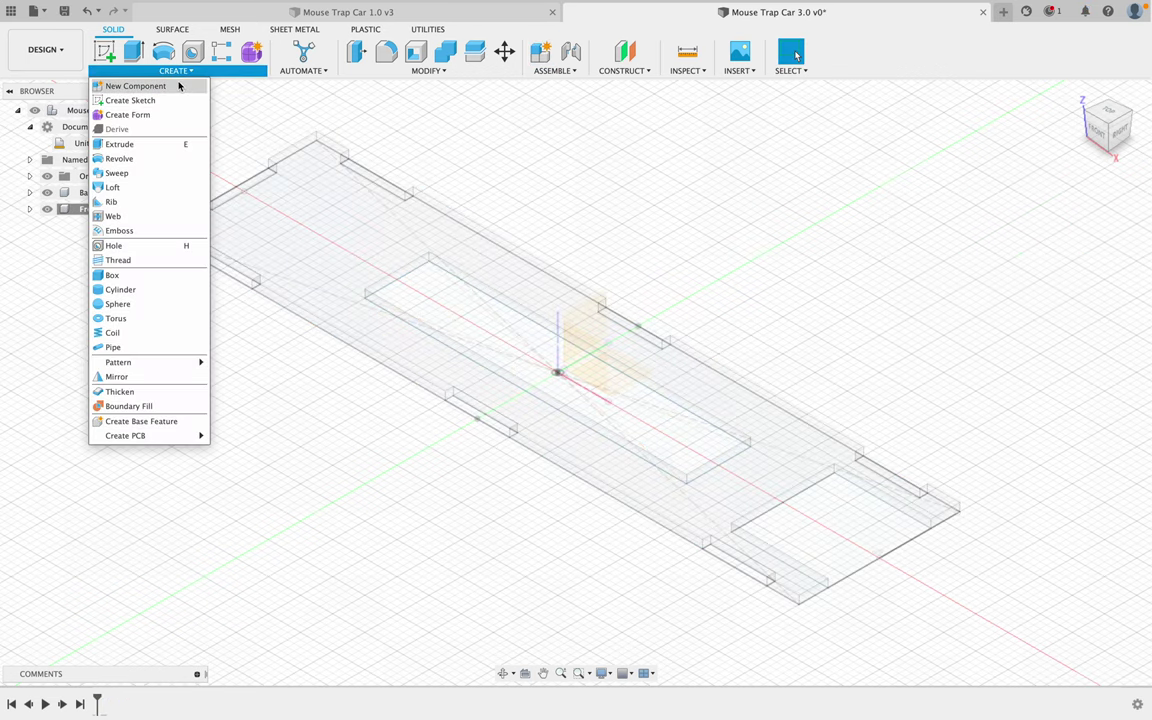
{"action": "left_click", "coordinate": [168, 101]}
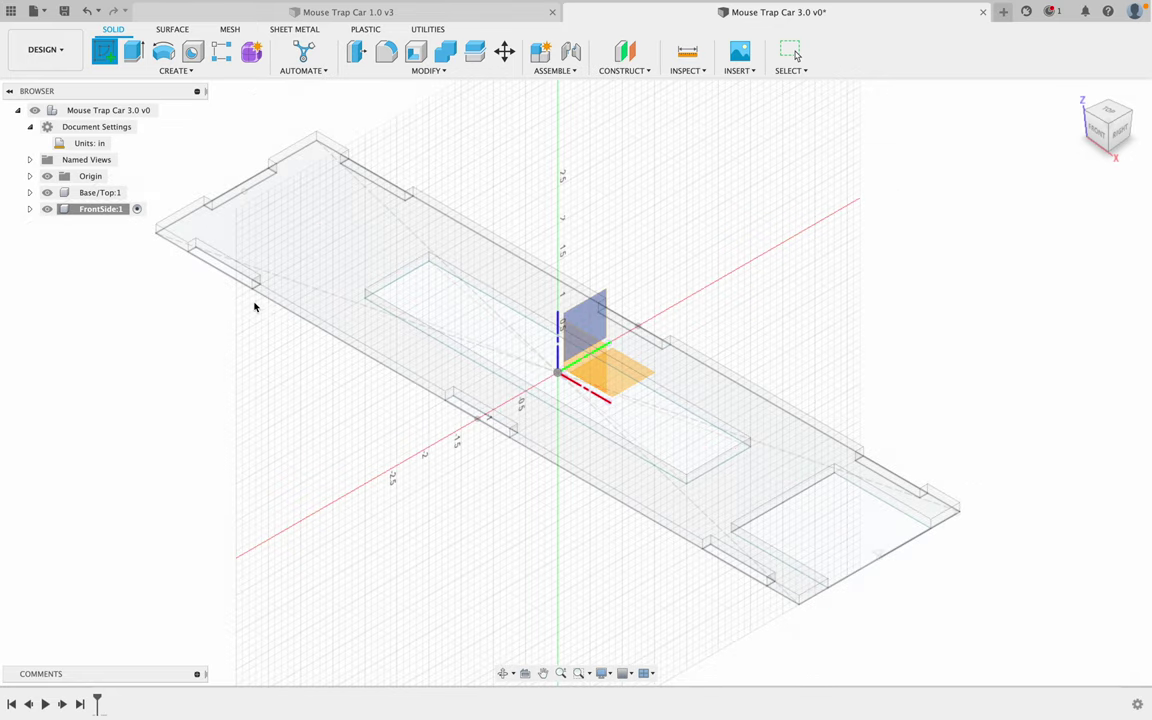
{"action": "left_click", "coordinate": [171, 255]}
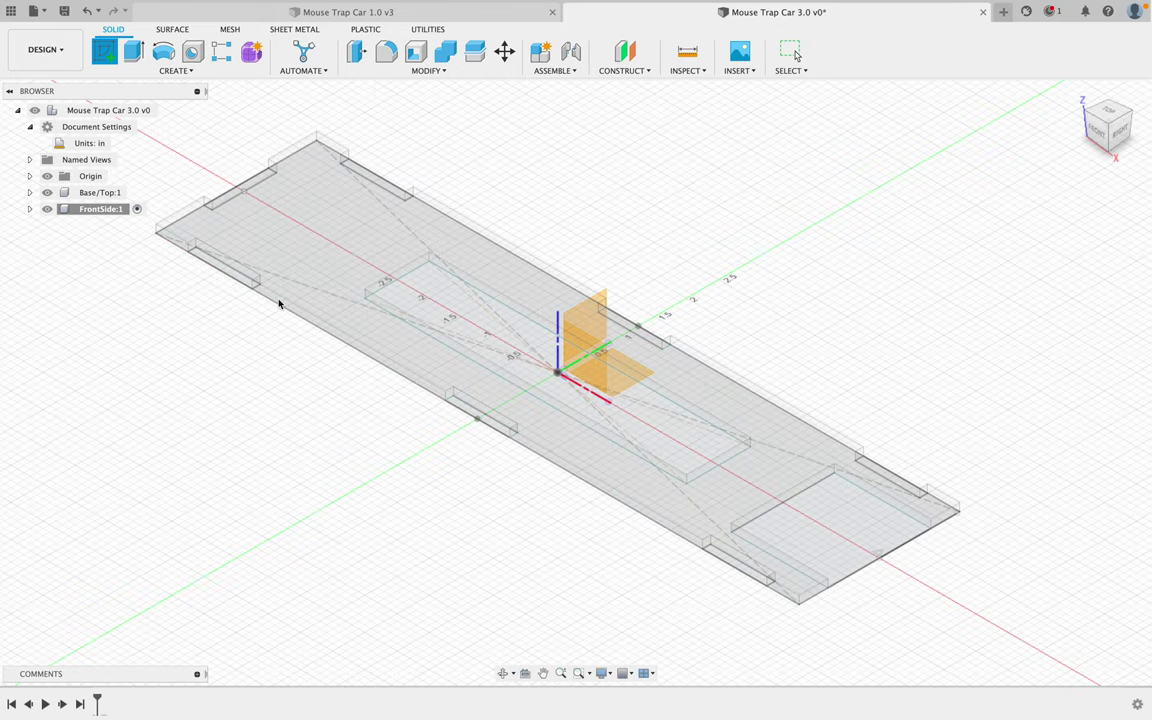
{"action": "left_click", "coordinate": [167, 247]}
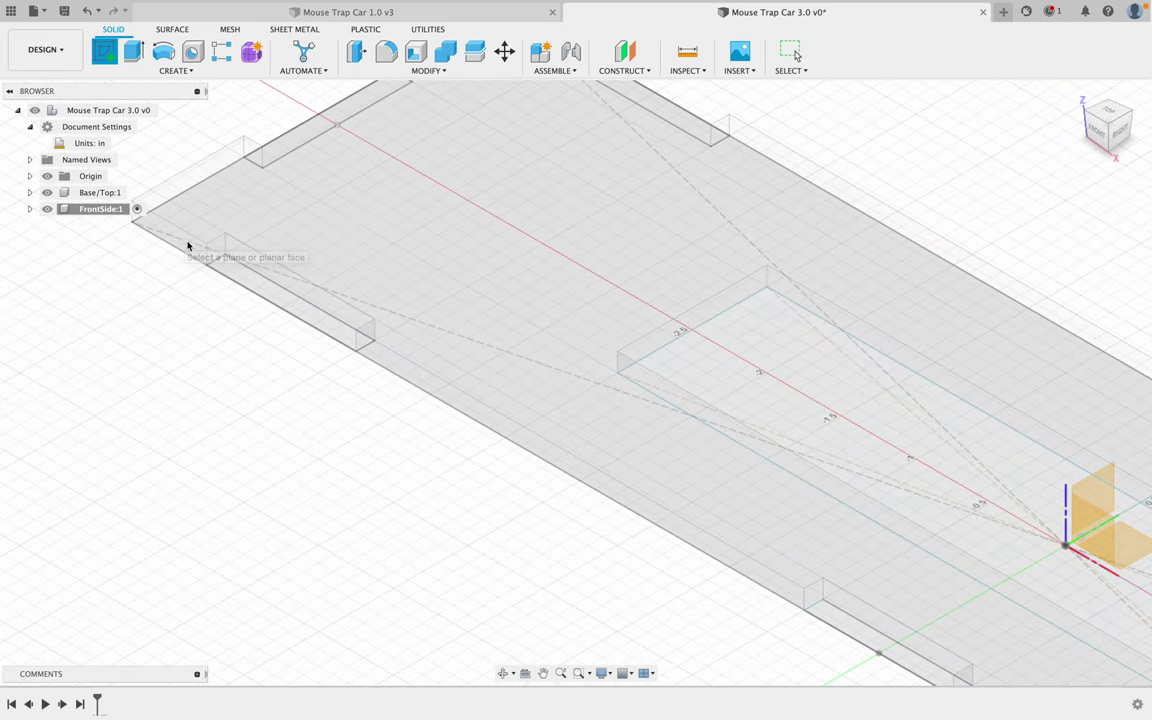
{"action": "scroll", "coordinate": [172, 237], "scroll_direction": "down", "scroll_amount": 5}
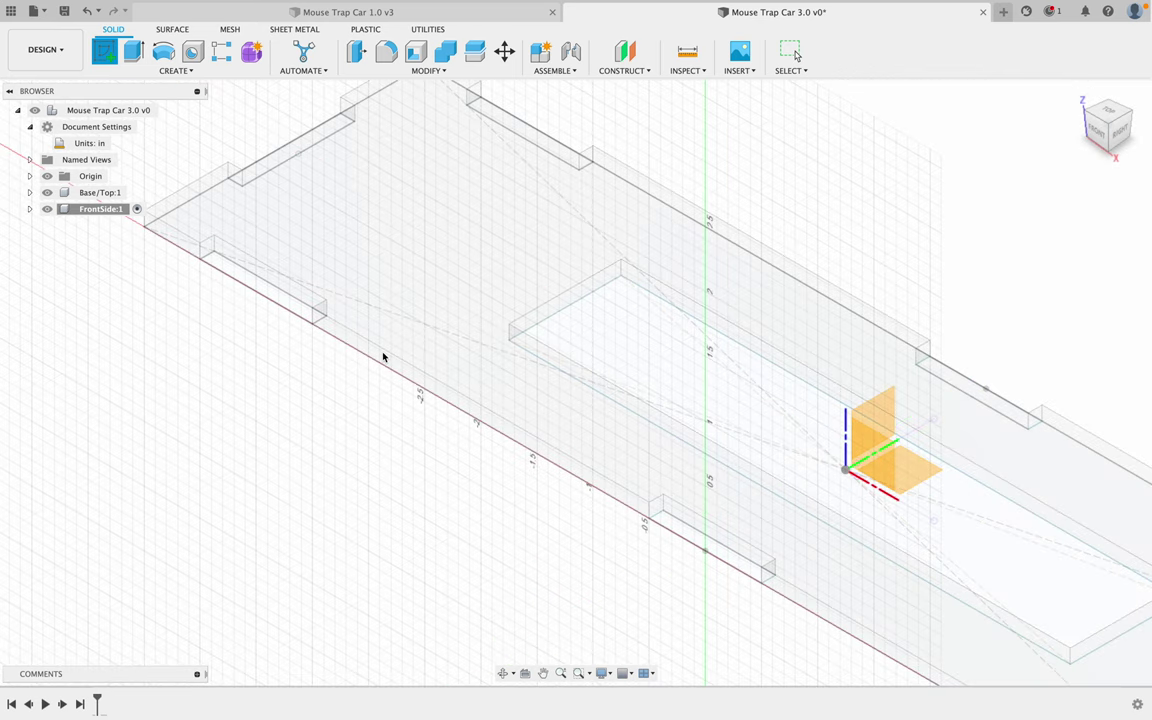
{"action": "left_click", "coordinate": [385, 359]}
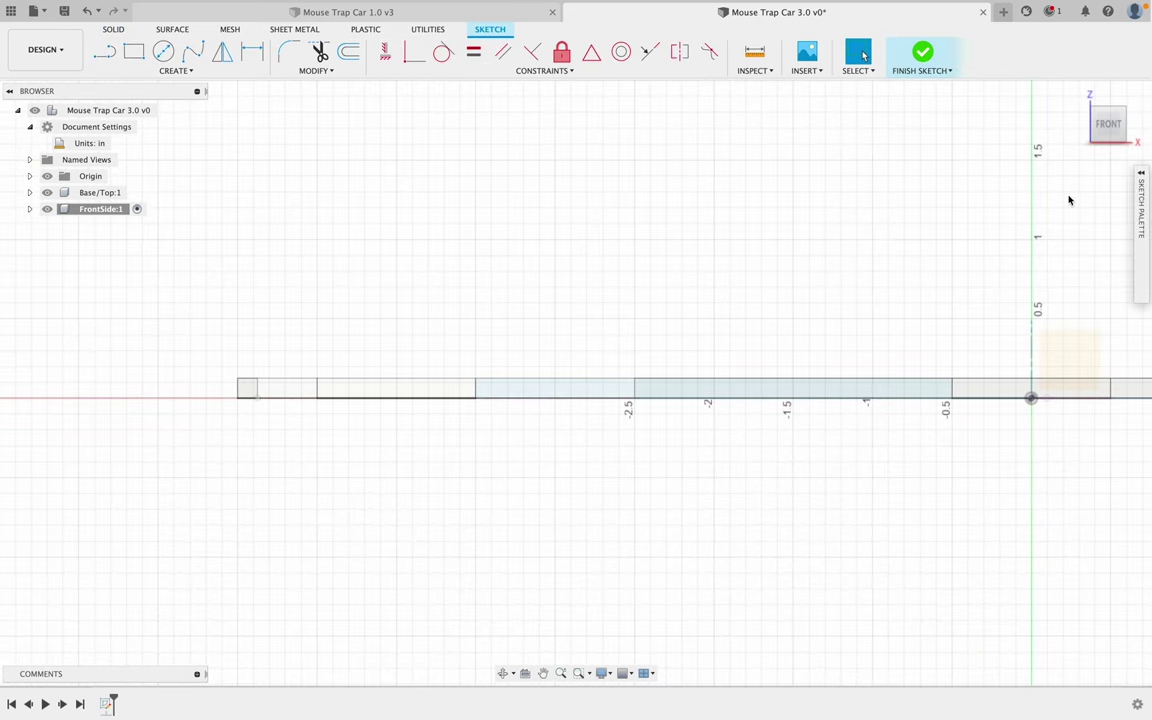
- Project the base plate's seven front-edge faces, left end to right end, into the FrontSide sketch
{"action": "scroll", "coordinate": [1002, 284], "scroll_direction": "down", "scroll_amount": 2}
{"action": "middle_click_drag", "start_coordinate": [1034, 309], "coordinate": [532, 283]}
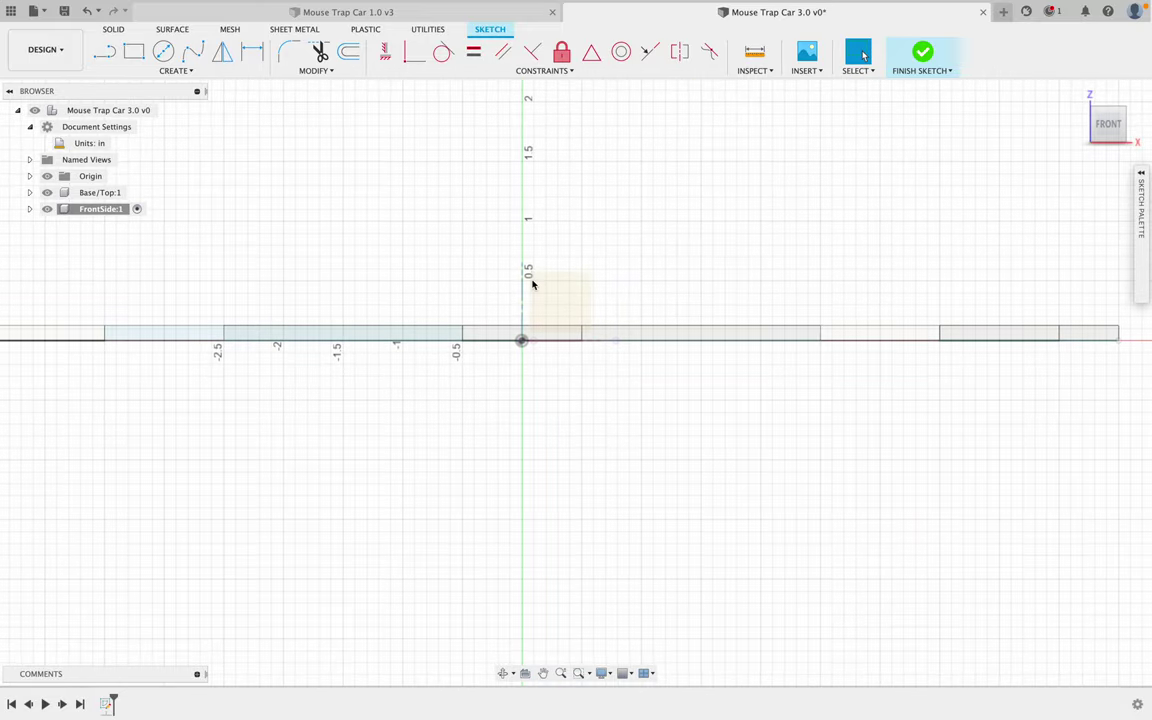
{"action": "scroll", "coordinate": [534, 285], "scroll_direction": "down", "scroll_amount": 1}
{"action": "scroll", "coordinate": [442, 278], "scroll_direction": "down", "scroll_amount": 1}
{"action": "middle_click_drag", "start_coordinate": [392, 269], "coordinate": [454, 281]}
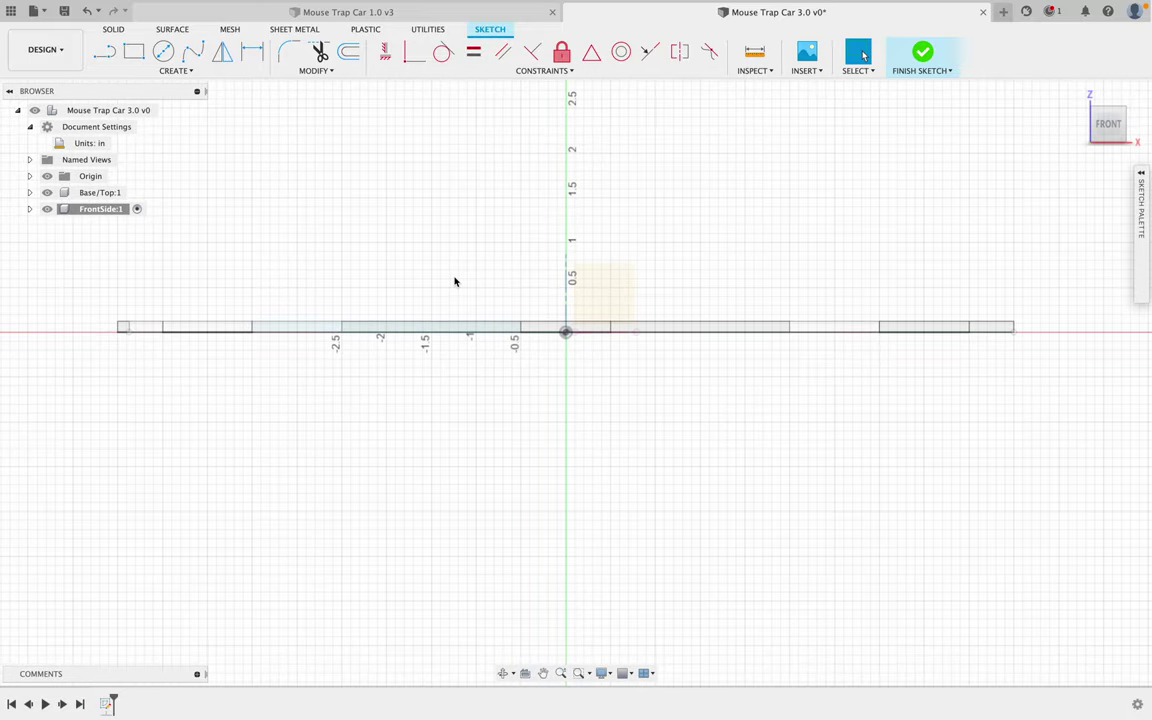
{"action": "key", "text": "p"}
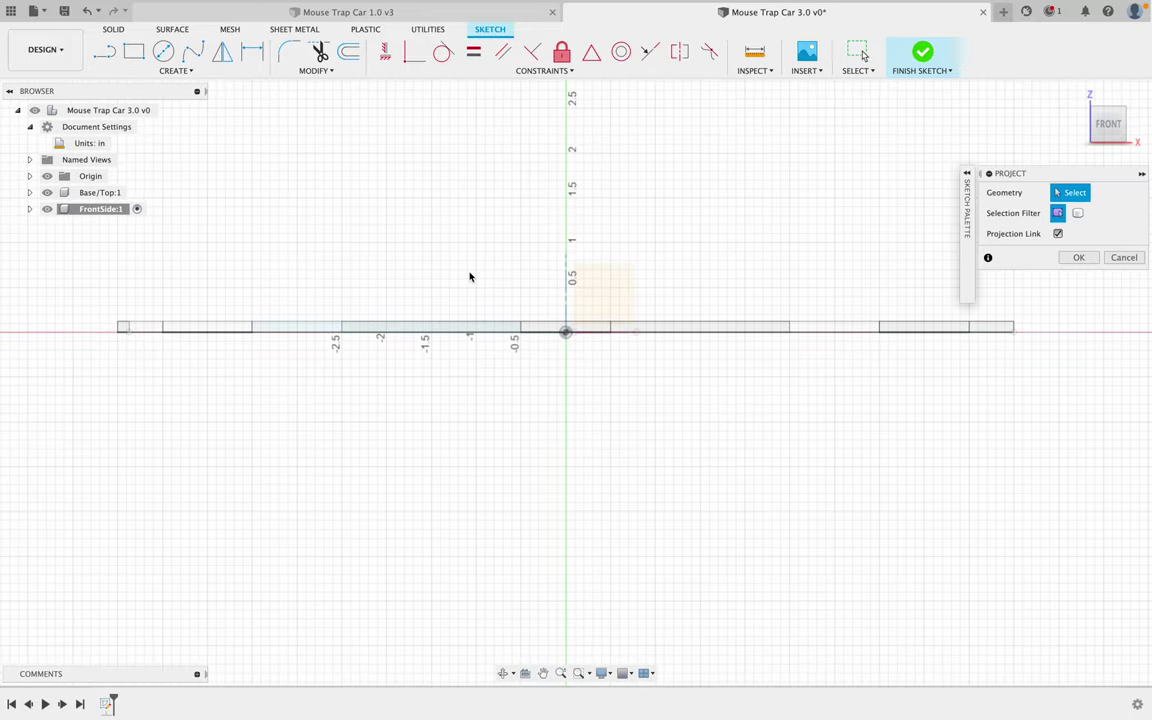
{"action": "left_click", "coordinate": [146, 329]}
{"action": "left_click", "coordinate": [190, 329]}
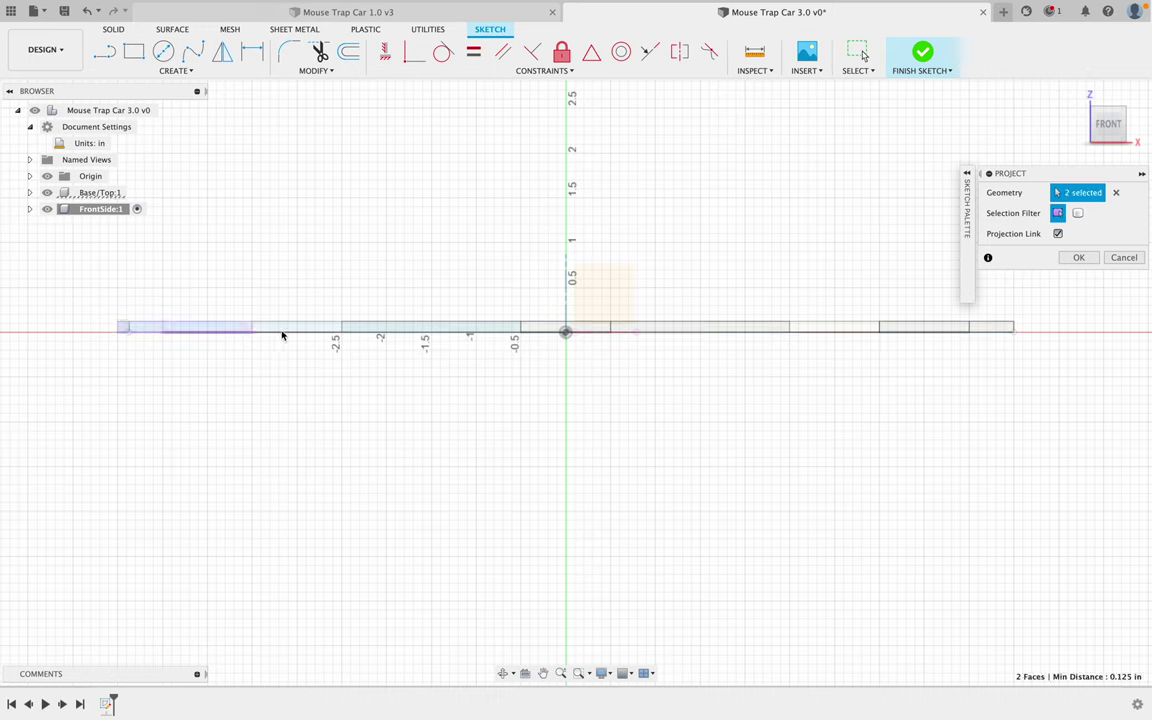
{"action": "left_click", "coordinate": [305, 331]}
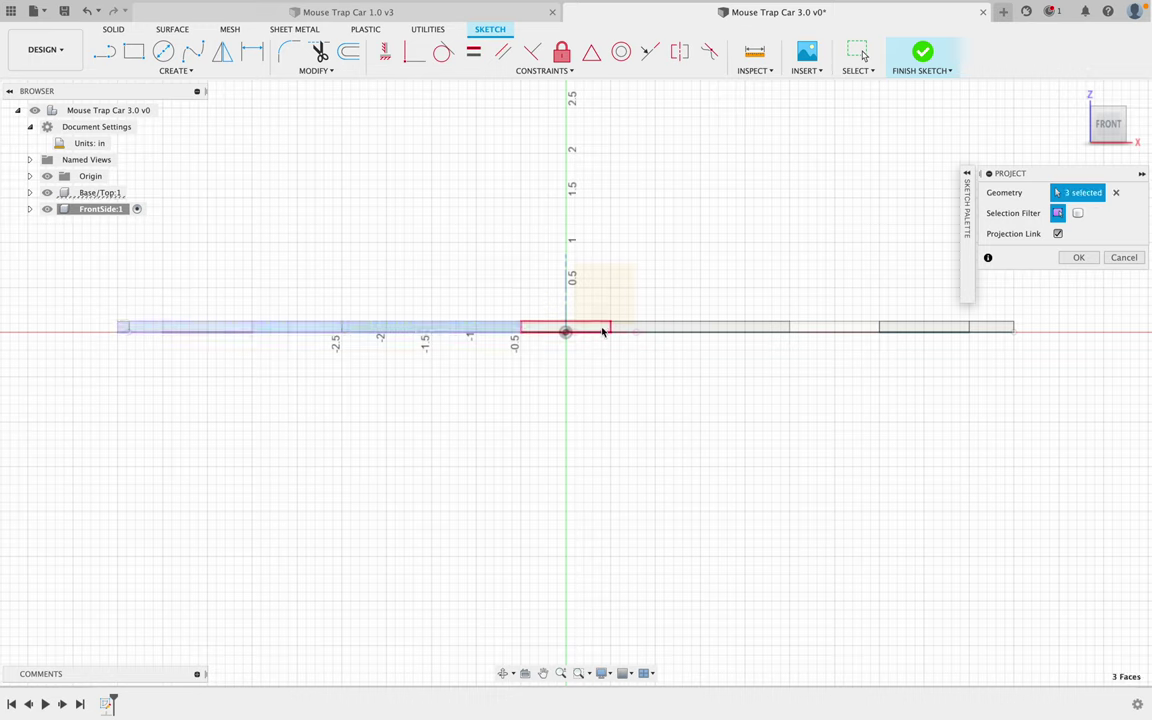
{"action": "left_click", "coordinate": [570, 331]}
{"action": "left_click", "coordinate": [656, 331]}
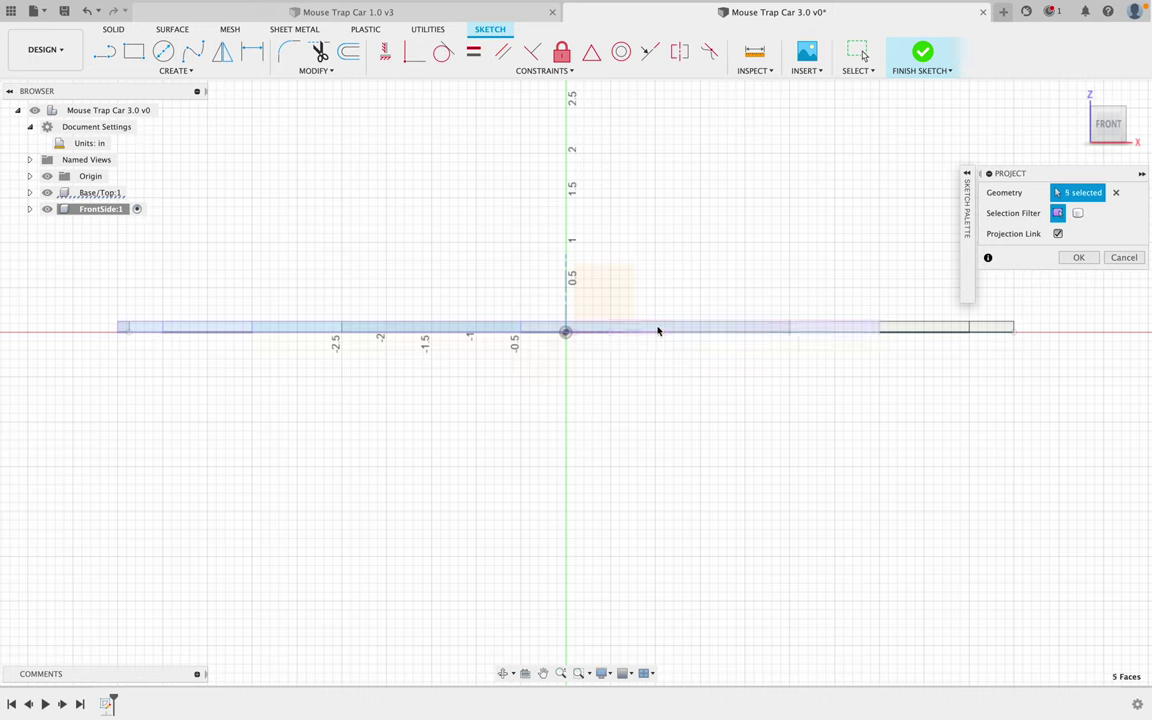
{"action": "left_click", "coordinate": [950, 331]}
{"action": "left_click", "coordinate": [985, 328]}
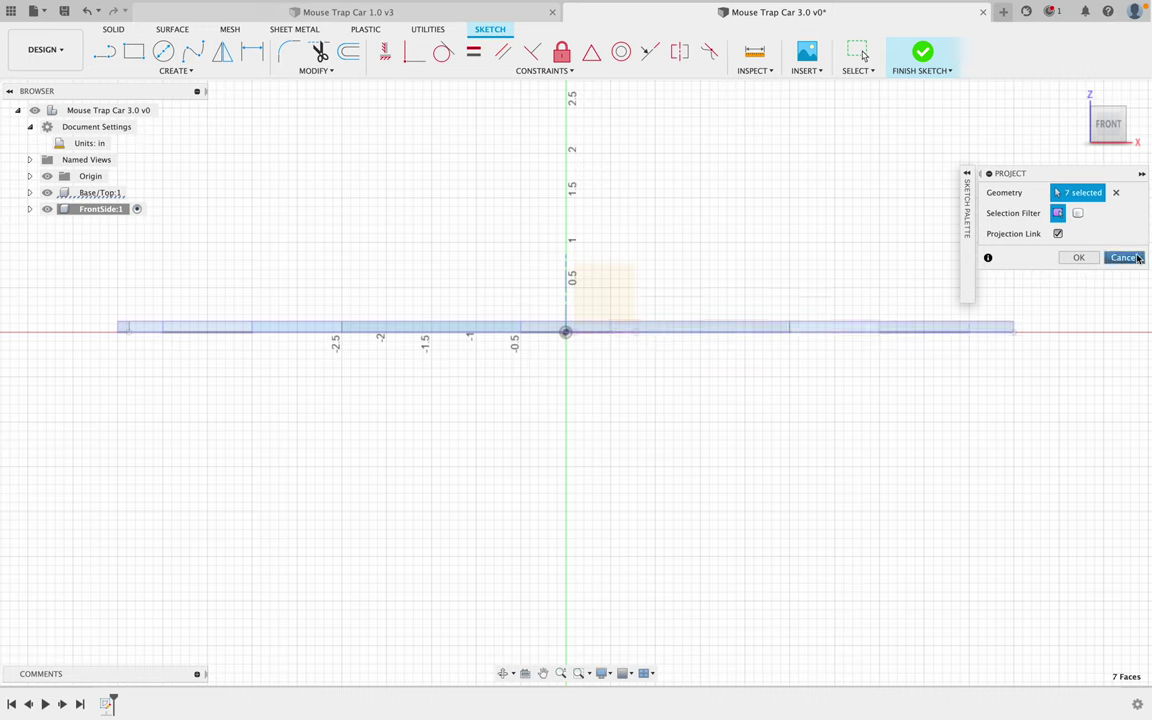
{"action": "left_click", "coordinate": [1079, 258]}
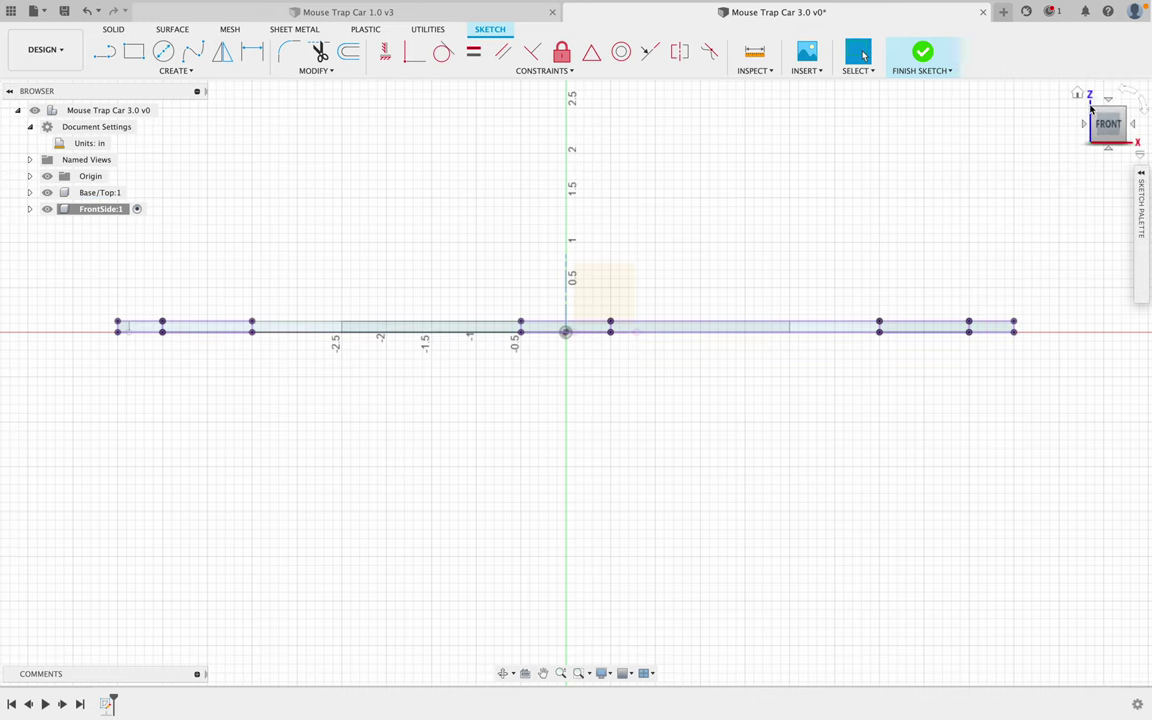
- Draw a 2-point rectangle from the plate's left endpoint to below its right end, viewed from Front
{"action": "left_click", "coordinate": [1078, 95]}
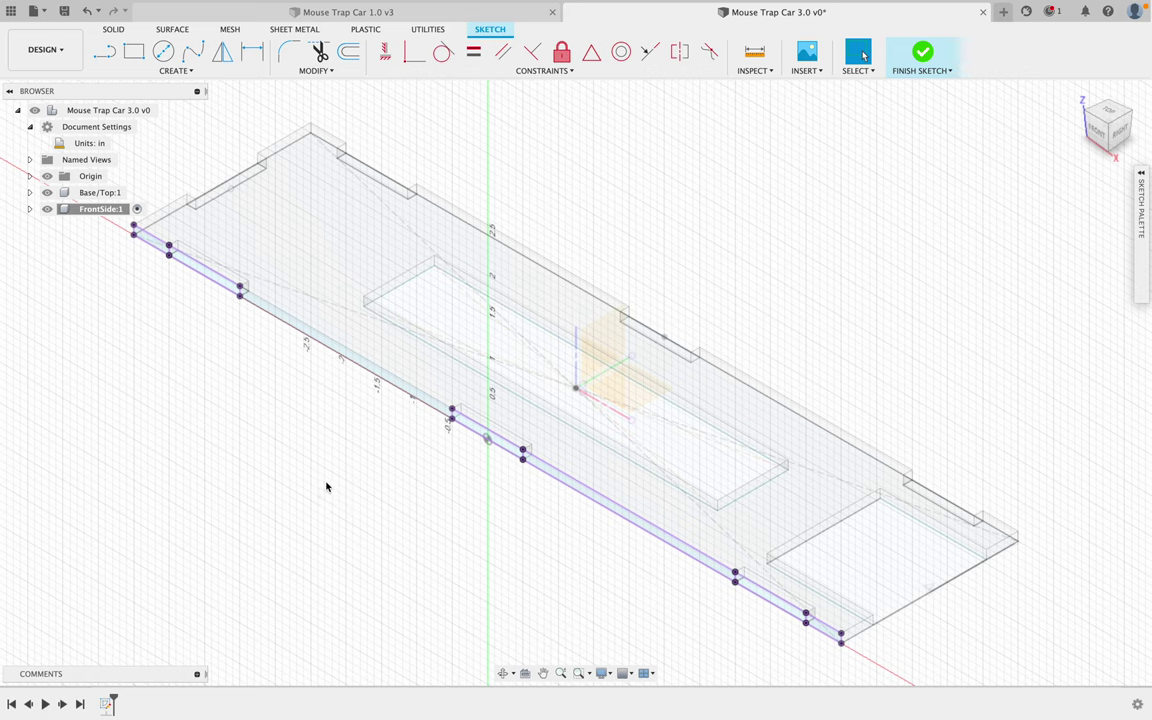
{"action": "left_click", "coordinate": [135, 51]}
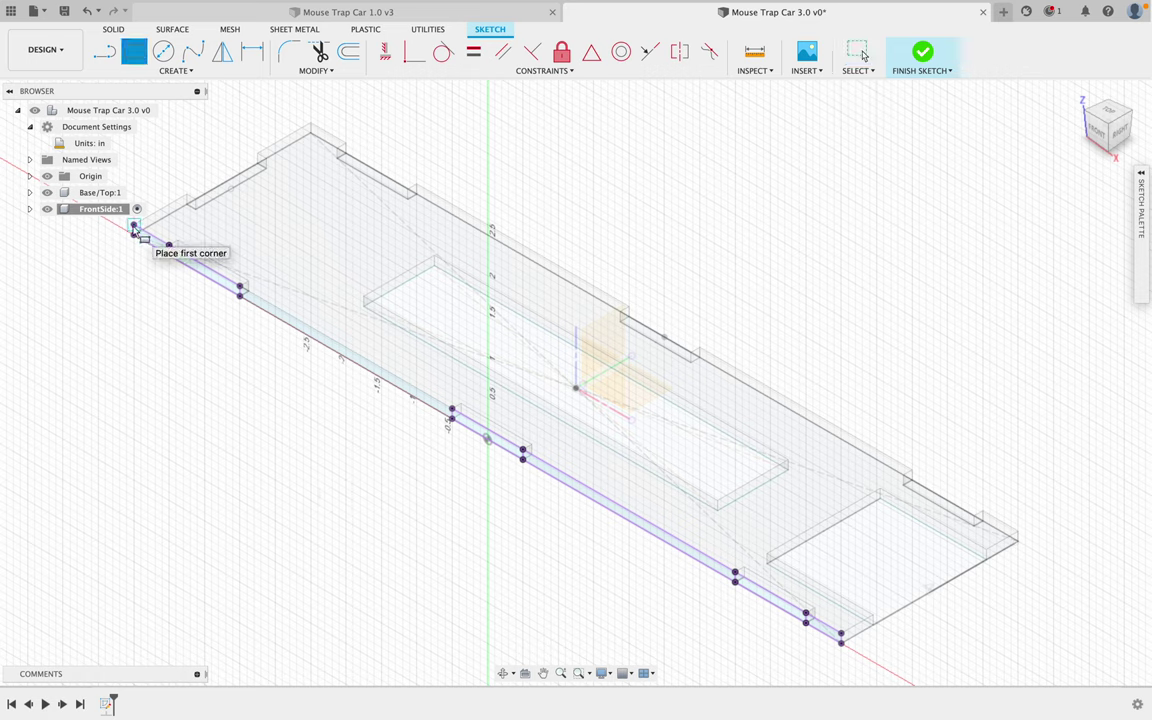
{"action": "left_click", "coordinate": [134, 226]}
{"action": "left_click", "coordinate": [838, 636]}
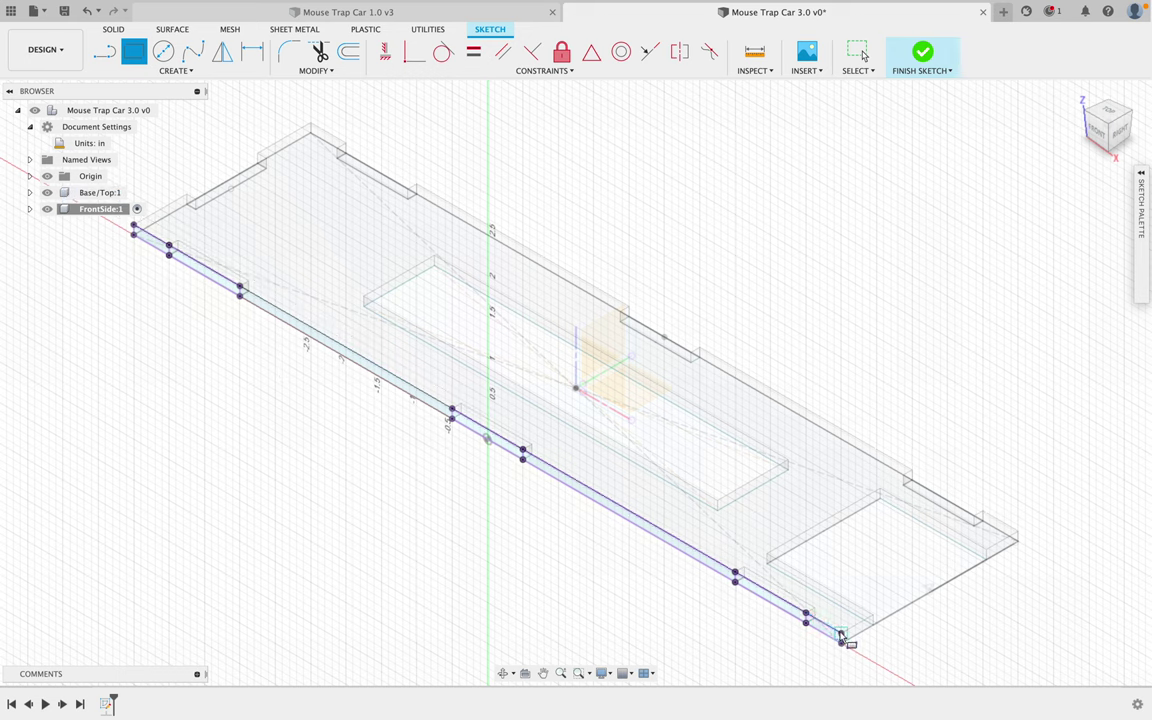
{"action": "left_click", "coordinate": [842, 685]}
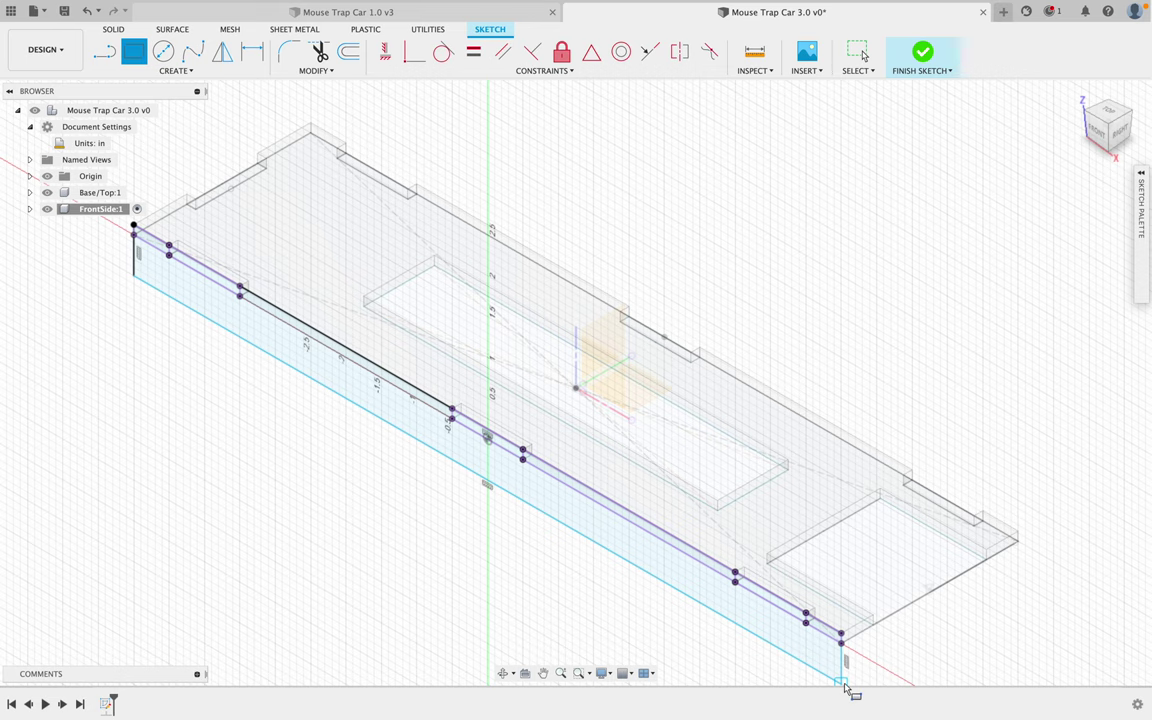
{"action": "left_click", "coordinate": [1092, 128]}
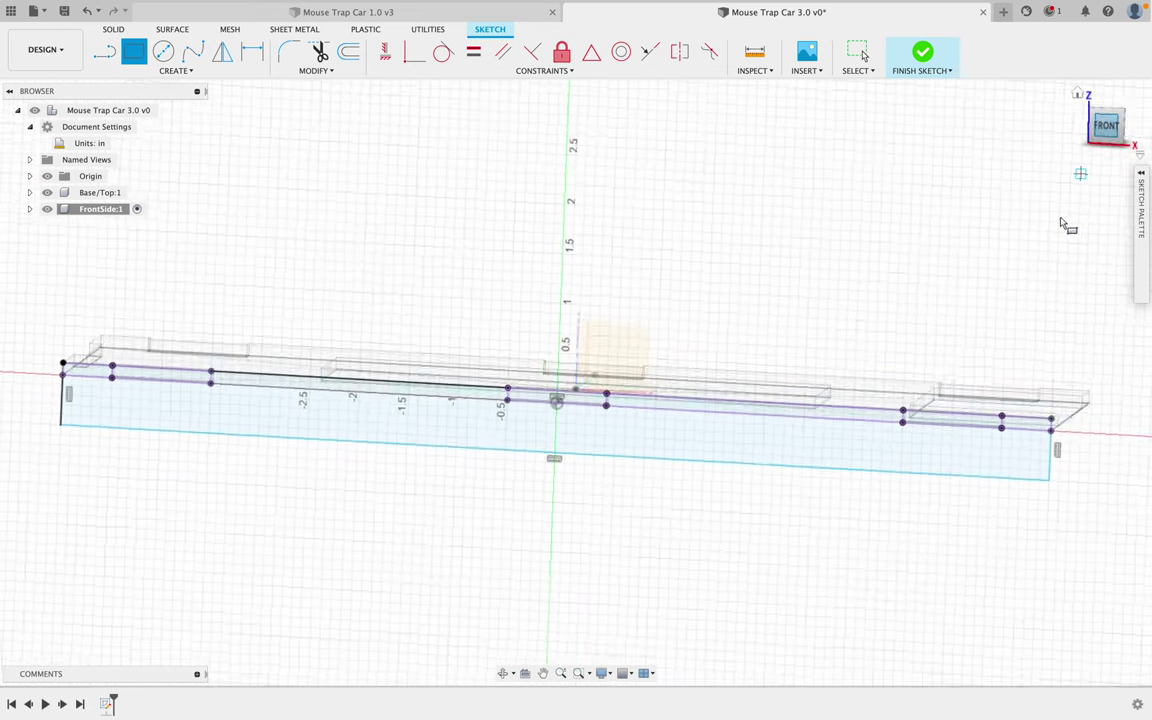
{"action": "key", "text": "Escape"}
{"action": "left_click", "coordinate": [672, 420]}
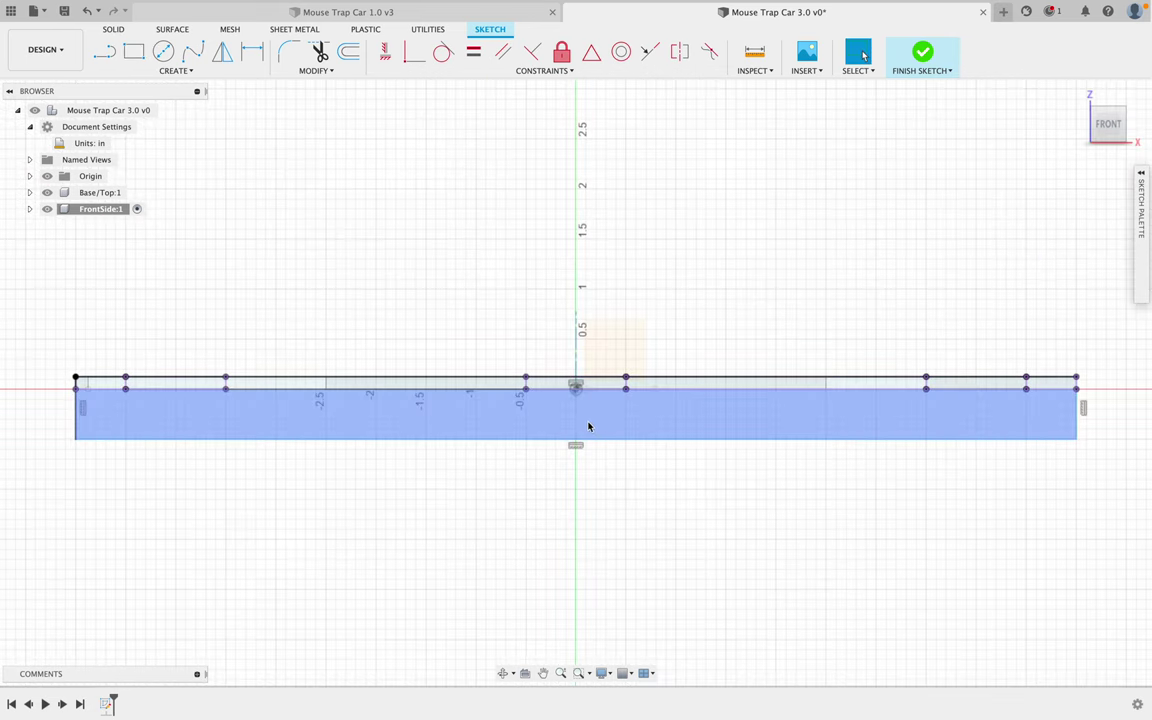
- Start Sketch Dimension and check the dimensions note on another desktop before returning to Fusion 360
{"action": "key", "text": "d"}
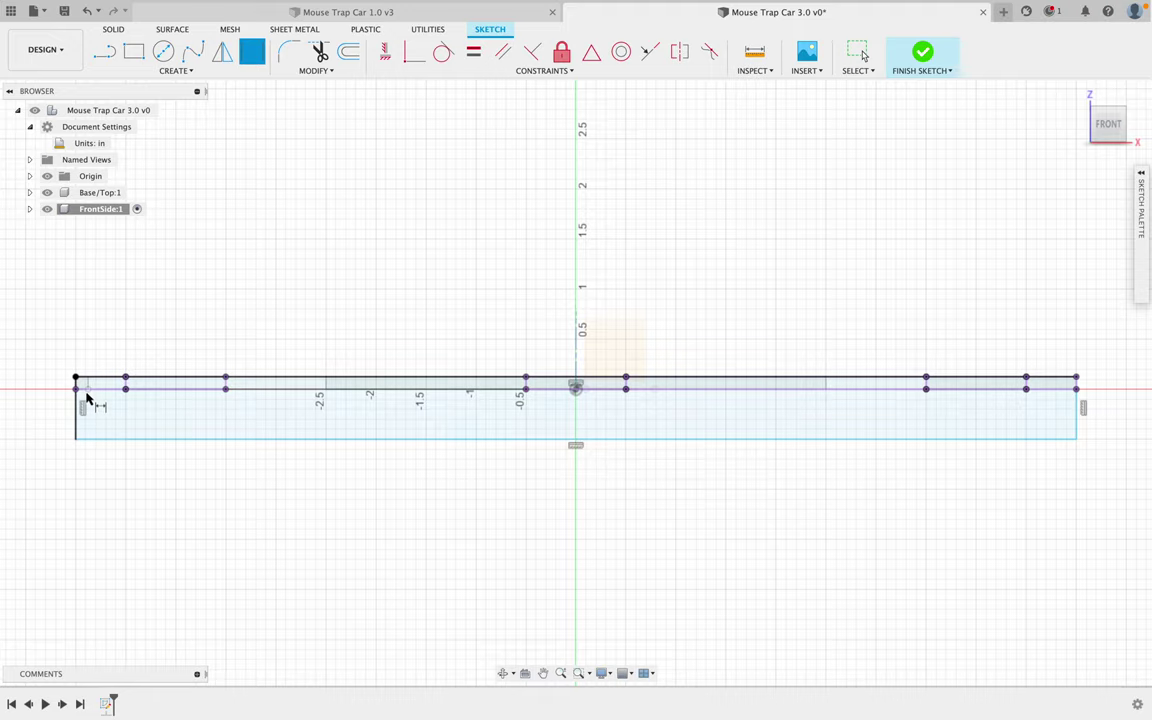
{"action": "key", "text": "ctrl+Up"}
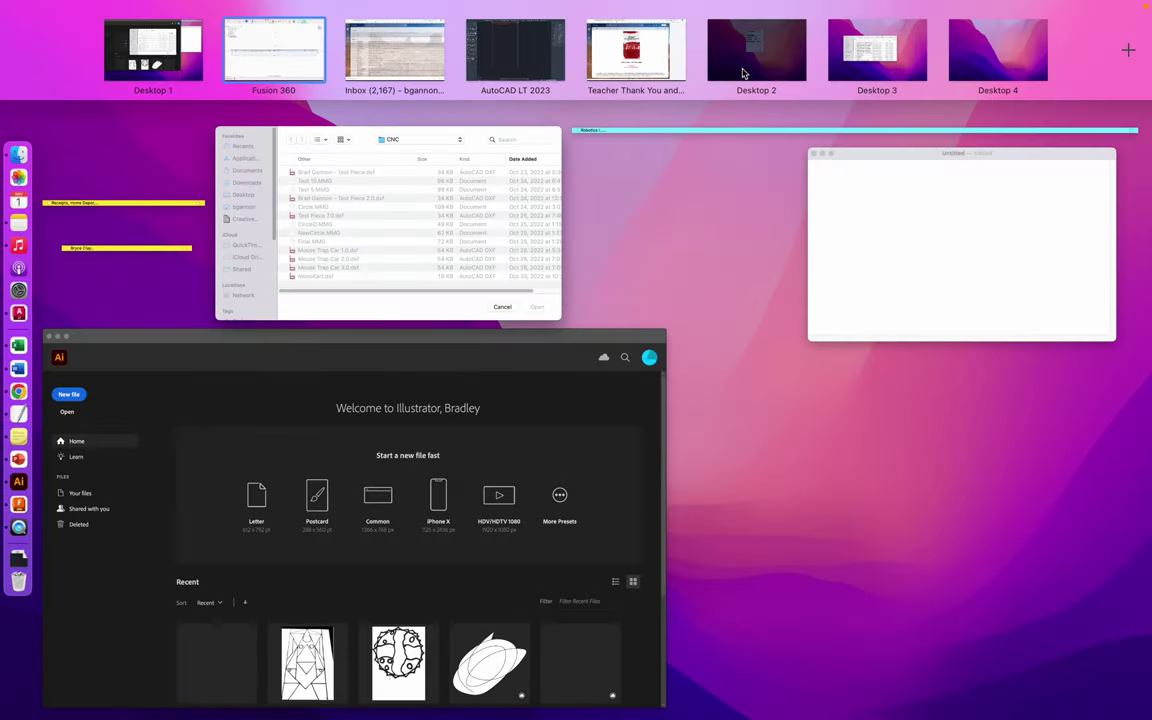
{"action": "left_click", "coordinate": [743, 73]}
{"action": "key", "text": "ctrl+Up"}
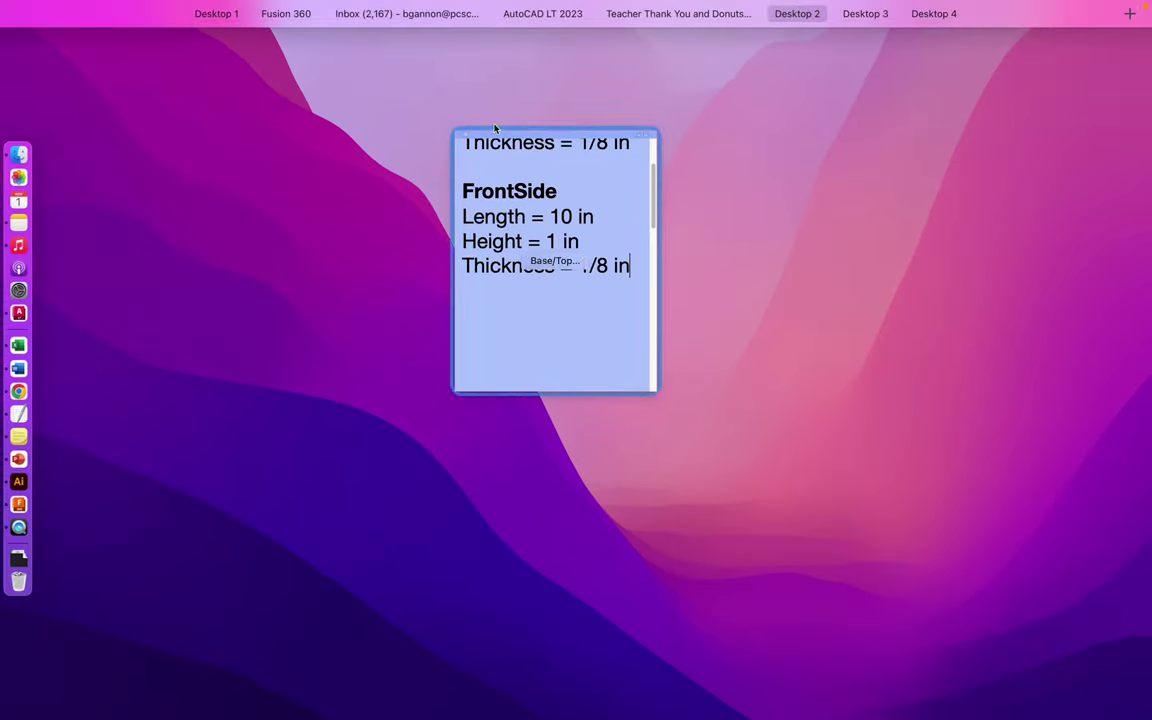
{"action": "left_click", "coordinate": [285, 50]}
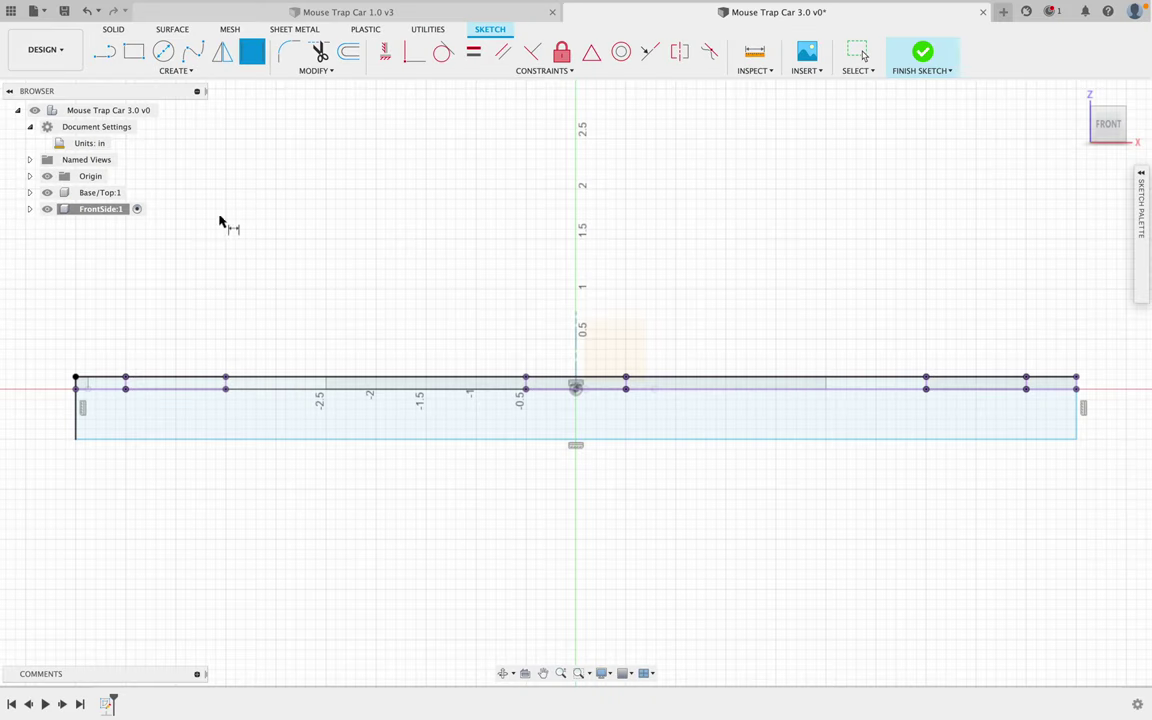
- Dimension the side panel rectangle's left edge to 1 in and bottom edge to 10 in
{"action": "left_click", "coordinate": [76, 378]}
{"action": "left_click", "coordinate": [72, 438]}
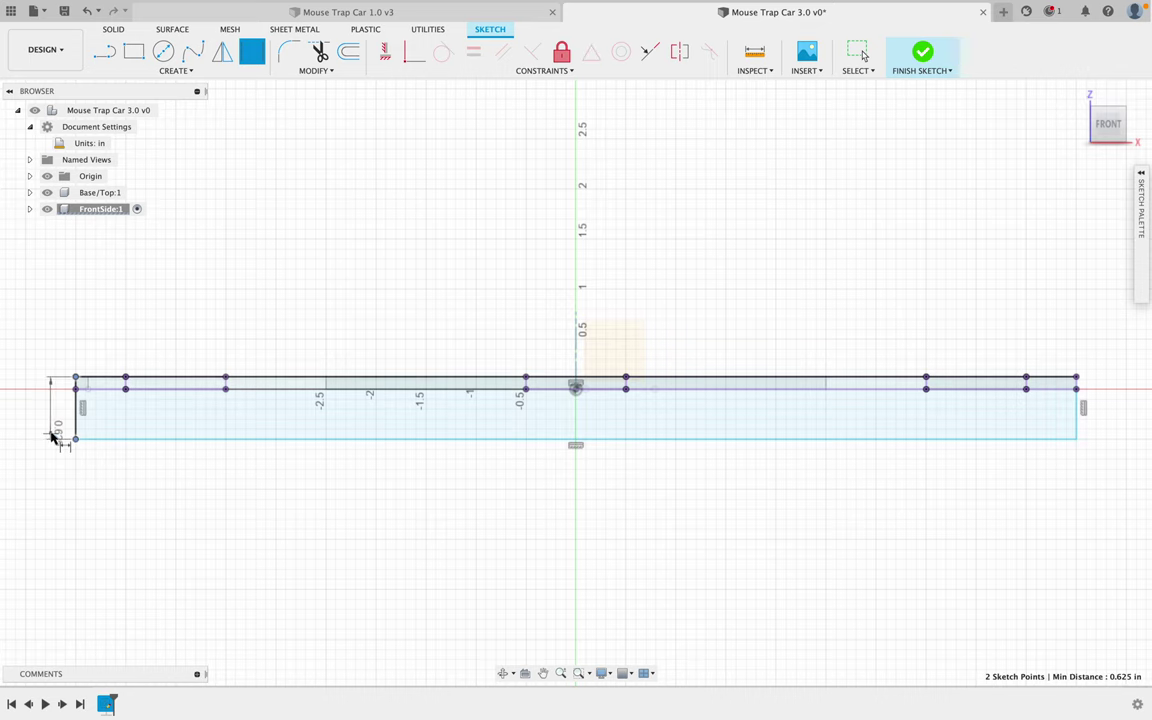
{"action": "left_click", "coordinate": [50, 436]}
{"action": "type", "text": "1"}
{"action": "key", "text": "Return"}
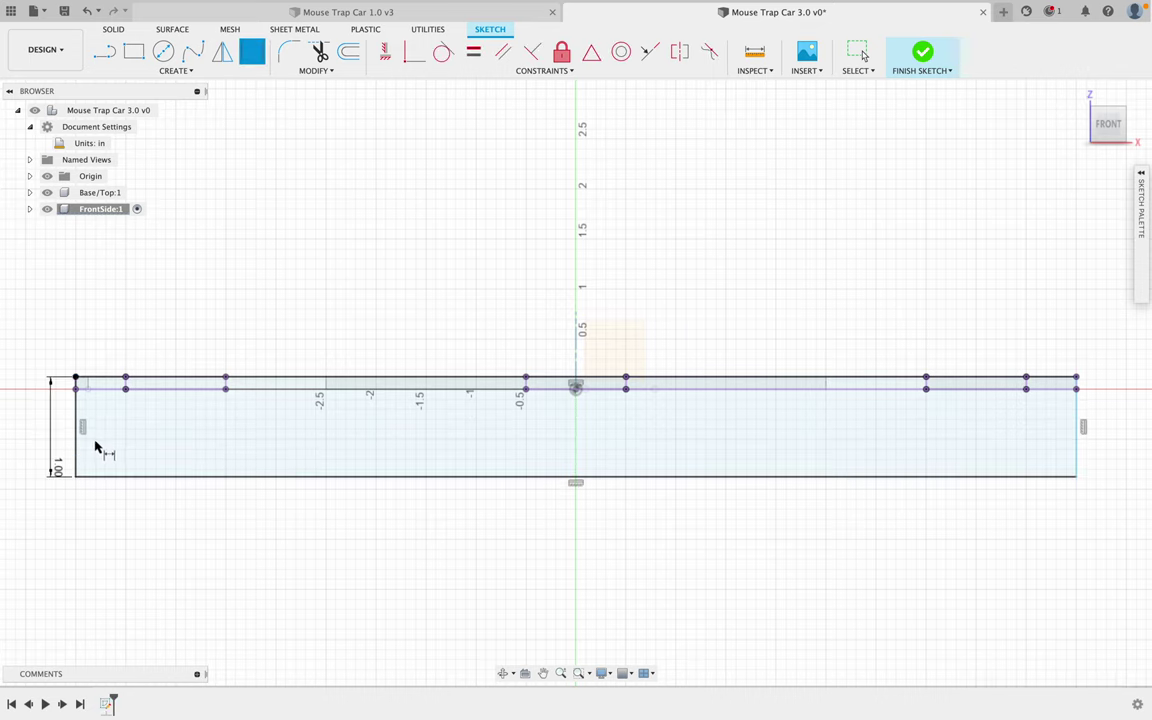
{"action": "scroll", "coordinate": [510, 530], "scroll_direction": "down", "scroll_amount": 2}
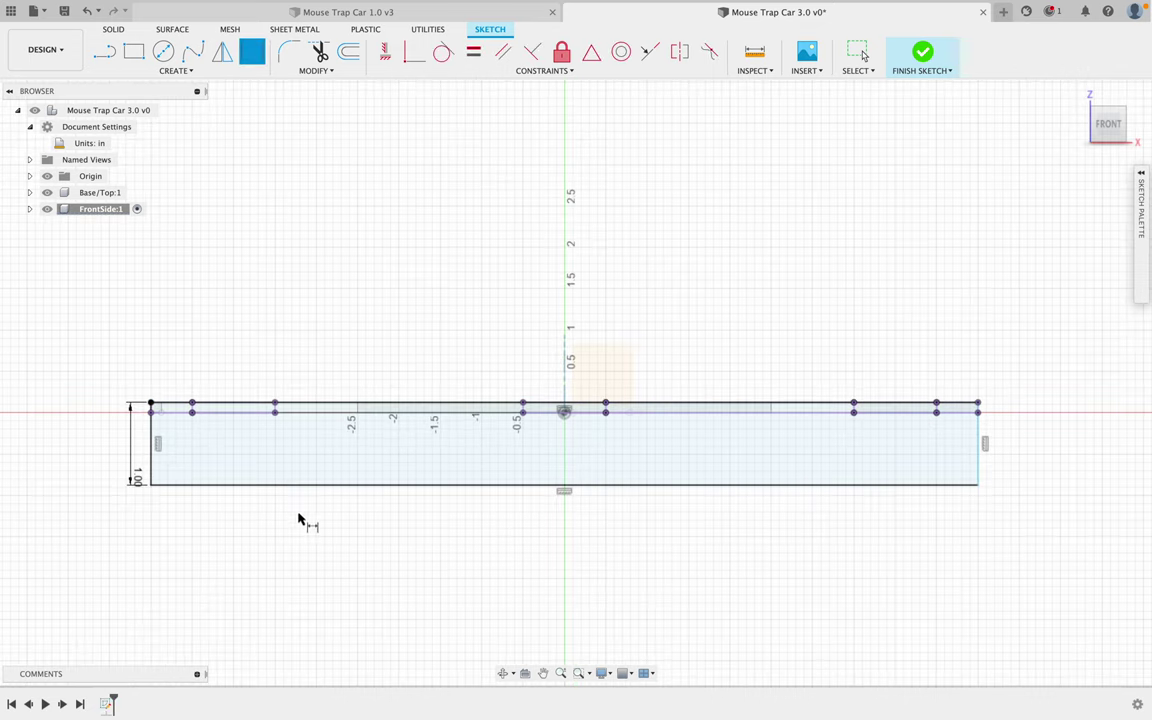
{"action": "left_click", "coordinate": [151, 484]}
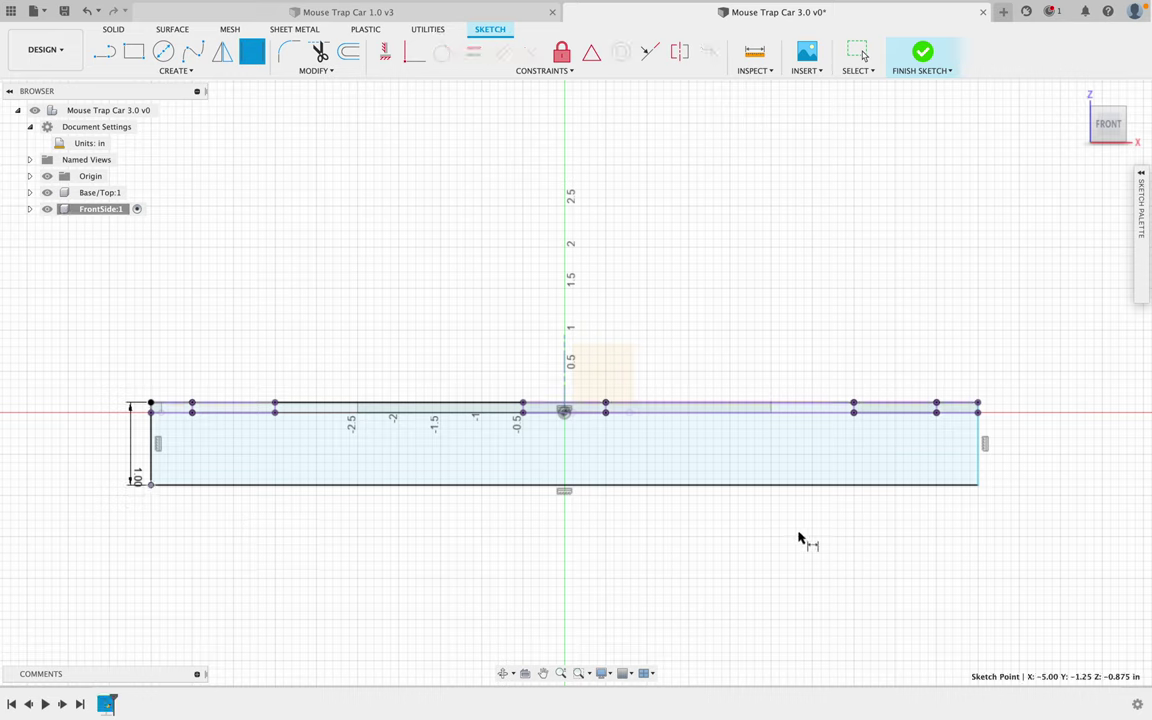
{"action": "left_click", "coordinate": [978, 485]}
{"action": "left_click", "coordinate": [966, 550]}
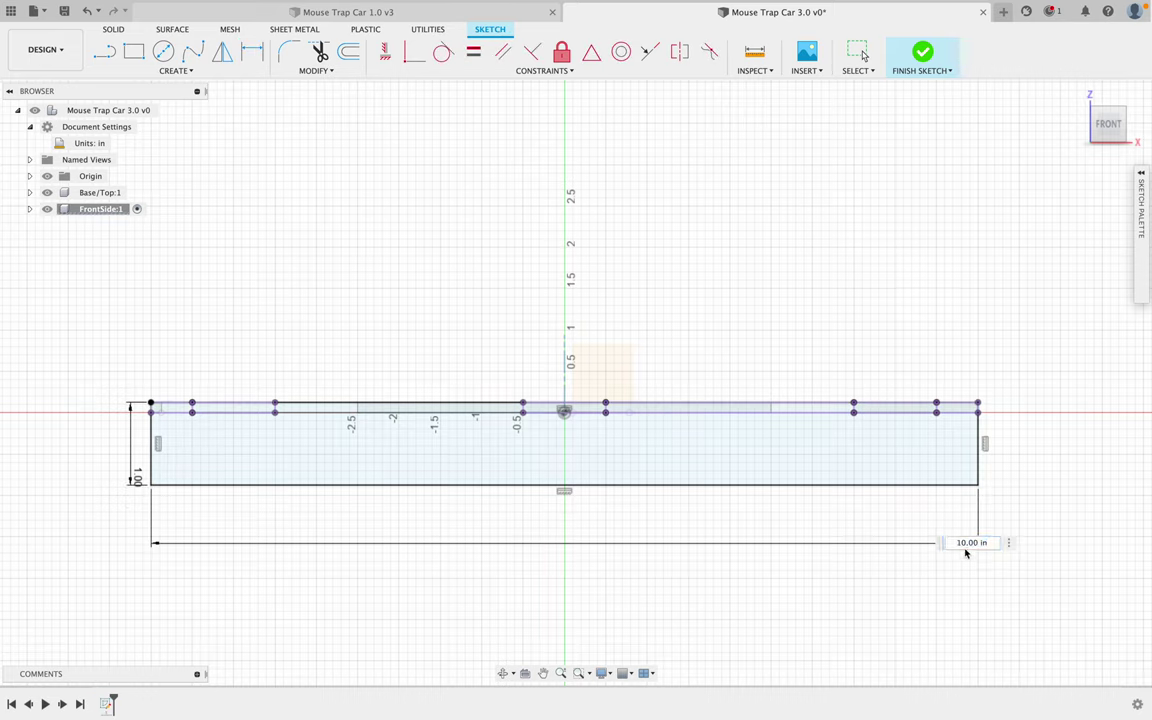
{"action": "type", "text": "10"}
{"action": "key", "text": "Return"}
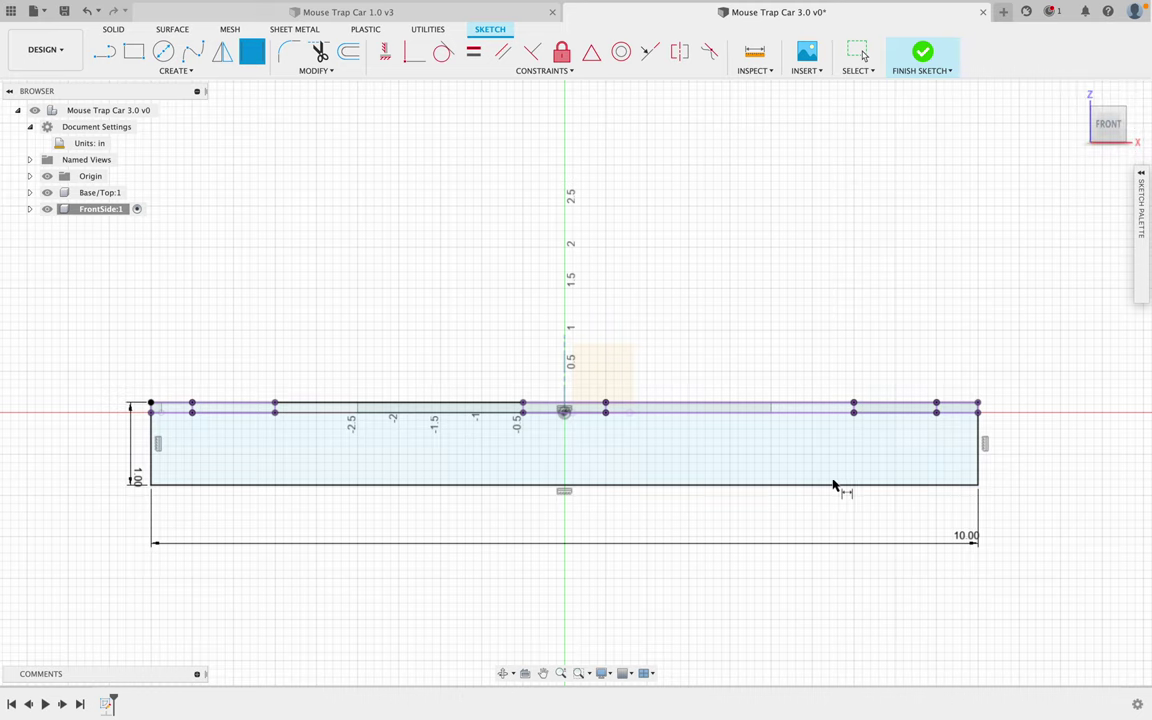
{"action": "left_click", "coordinate": [1082, 96]}
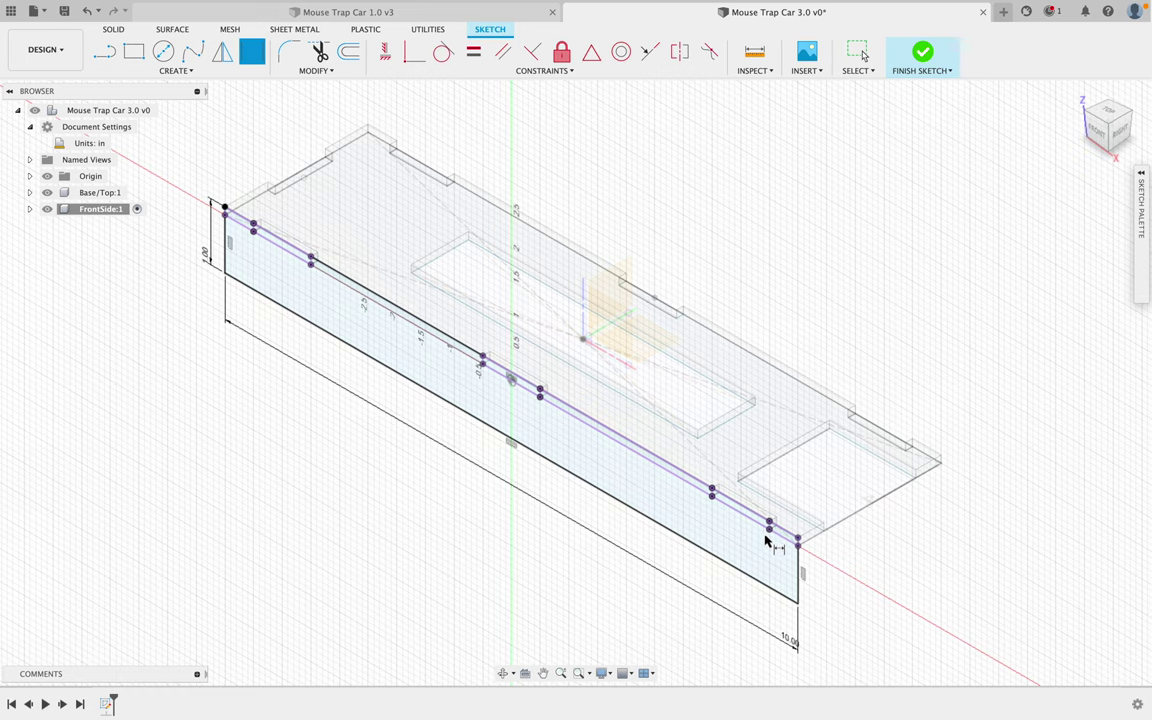
{"action": "left_click", "coordinate": [1103, 143]}
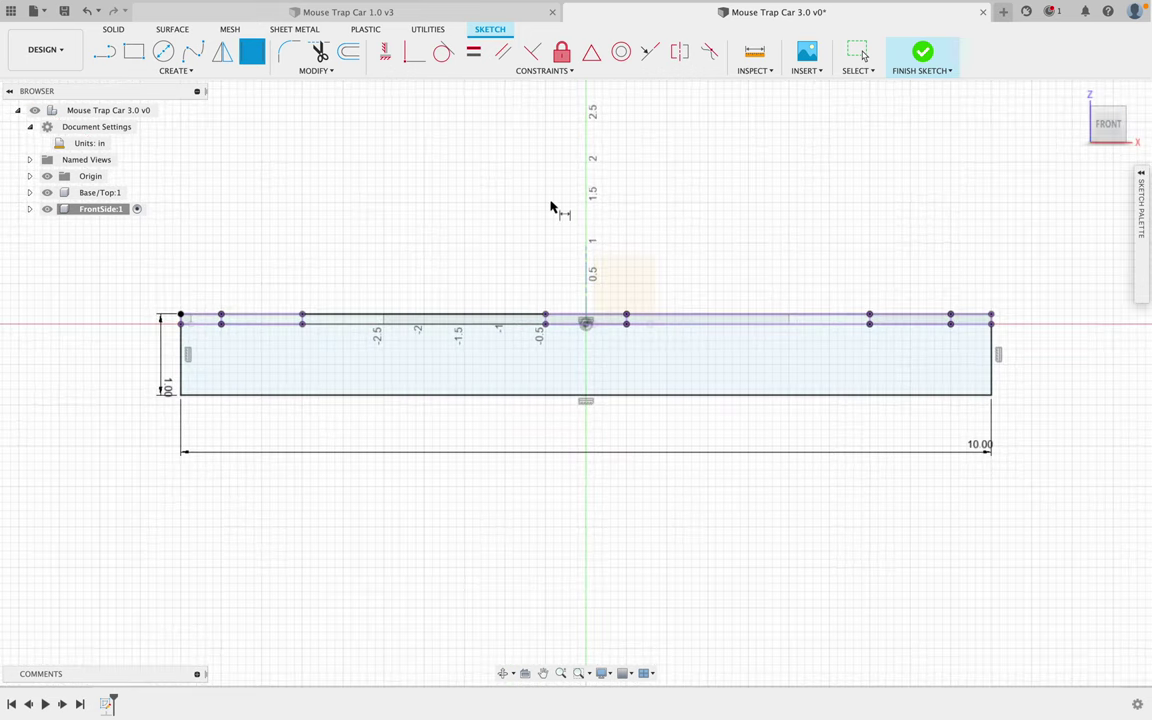
- Draw a 0.2 in vertical construction line up from the panel's bottom edge near its left end
{"action": "key", "text": "Escape"}
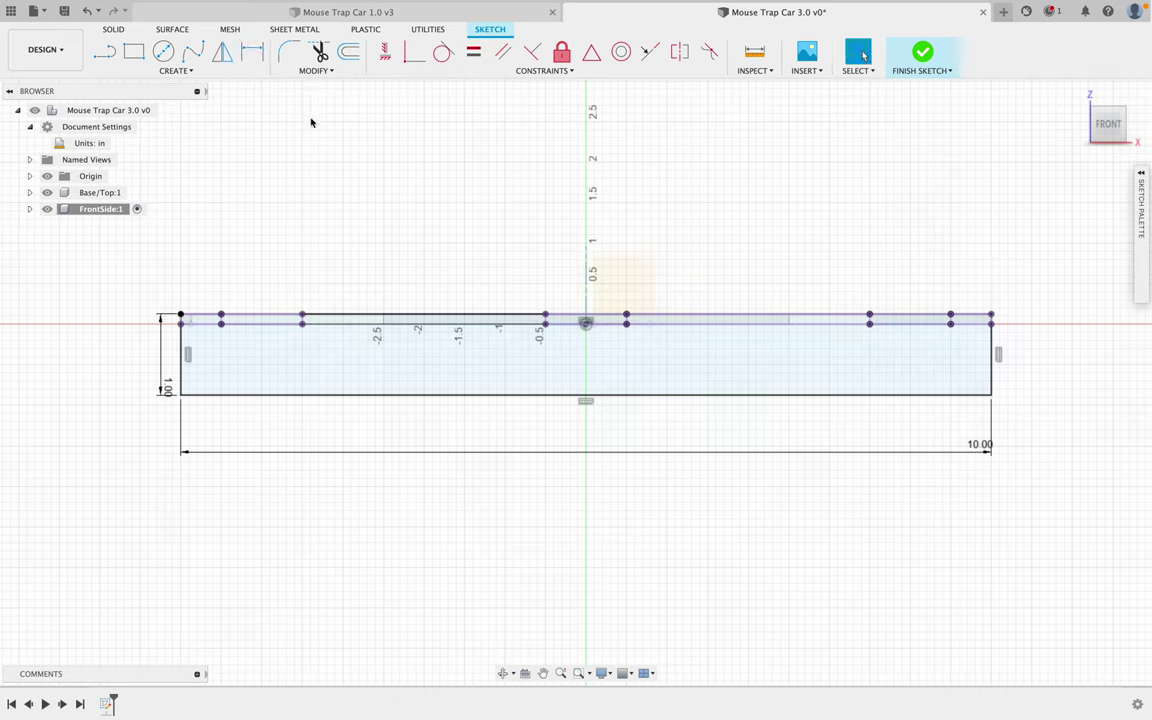
{"action": "left_click", "coordinate": [110, 58]}
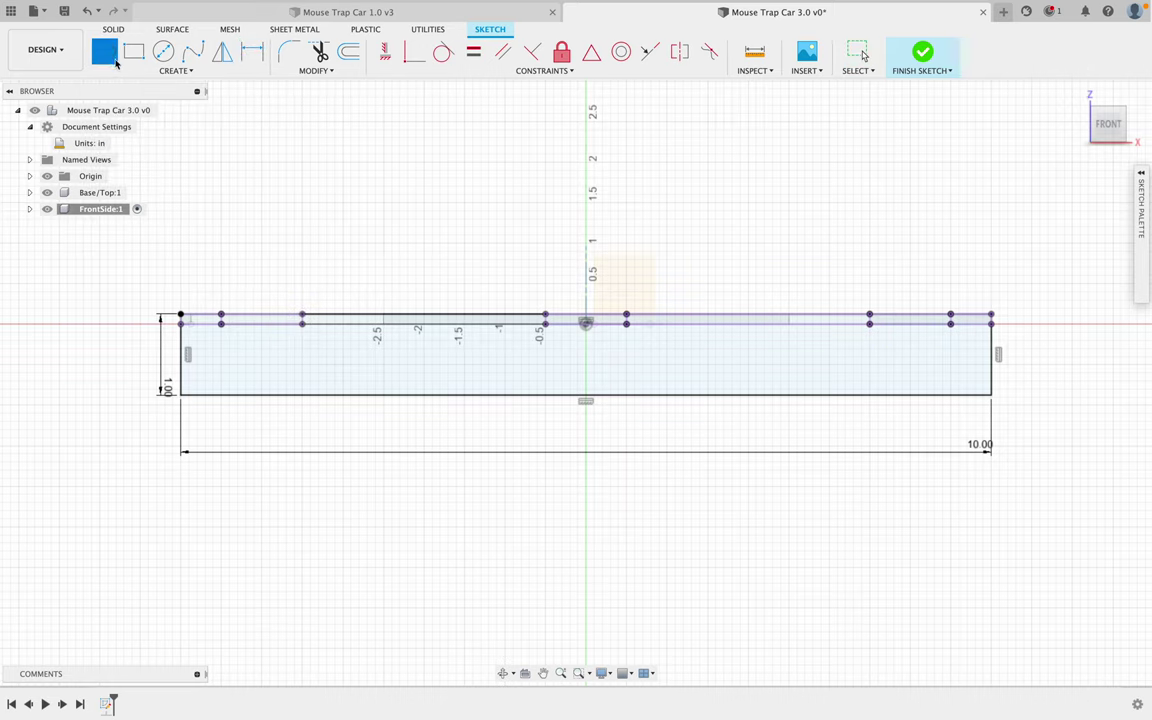
{"action": "left_click", "coordinate": [1140, 176]}
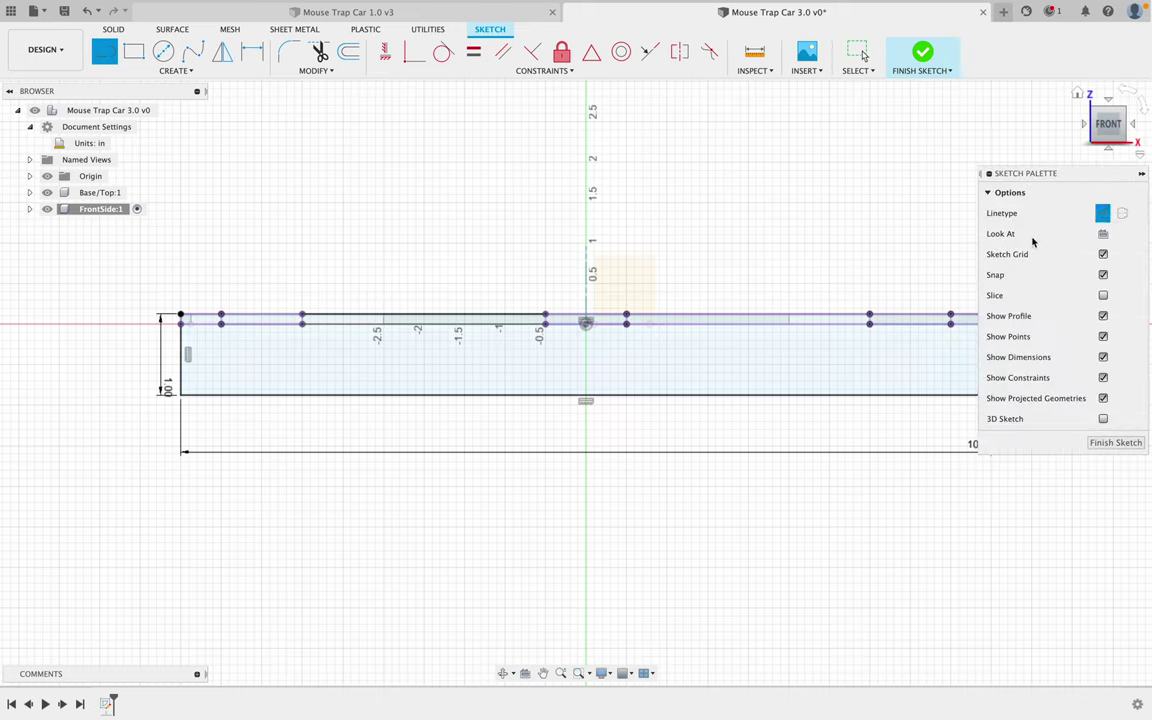
{"action": "left_click", "coordinate": [228, 396]}
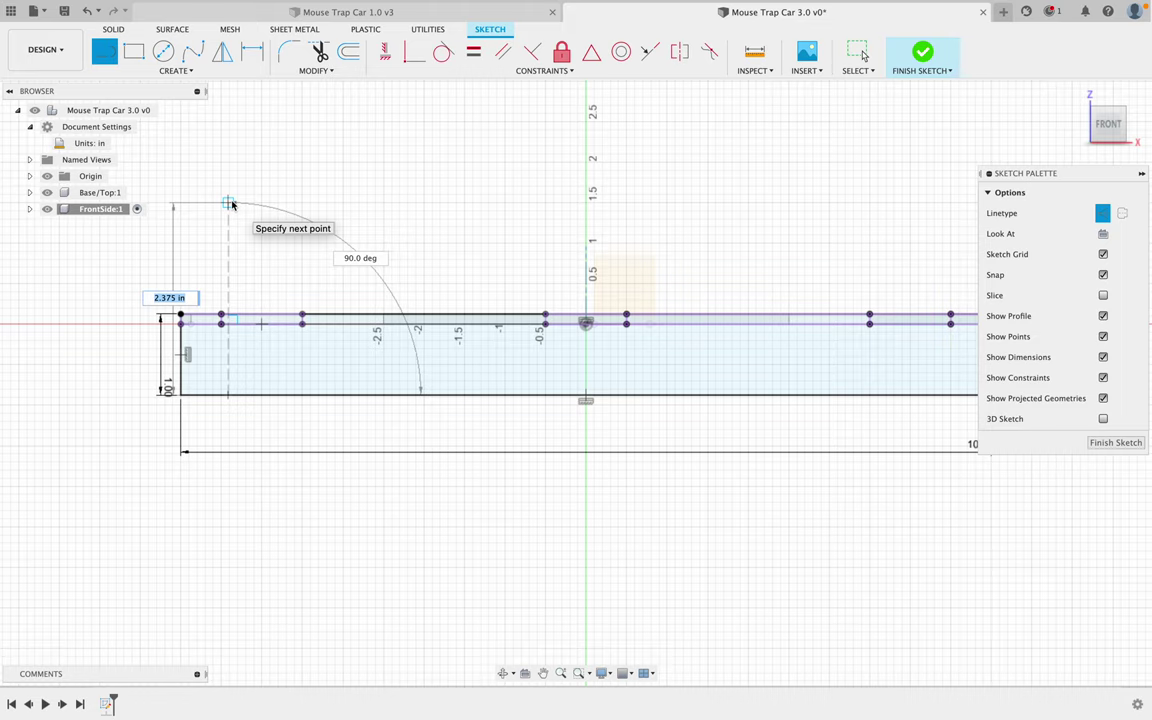
{"action": "key", "text": "Tab"}
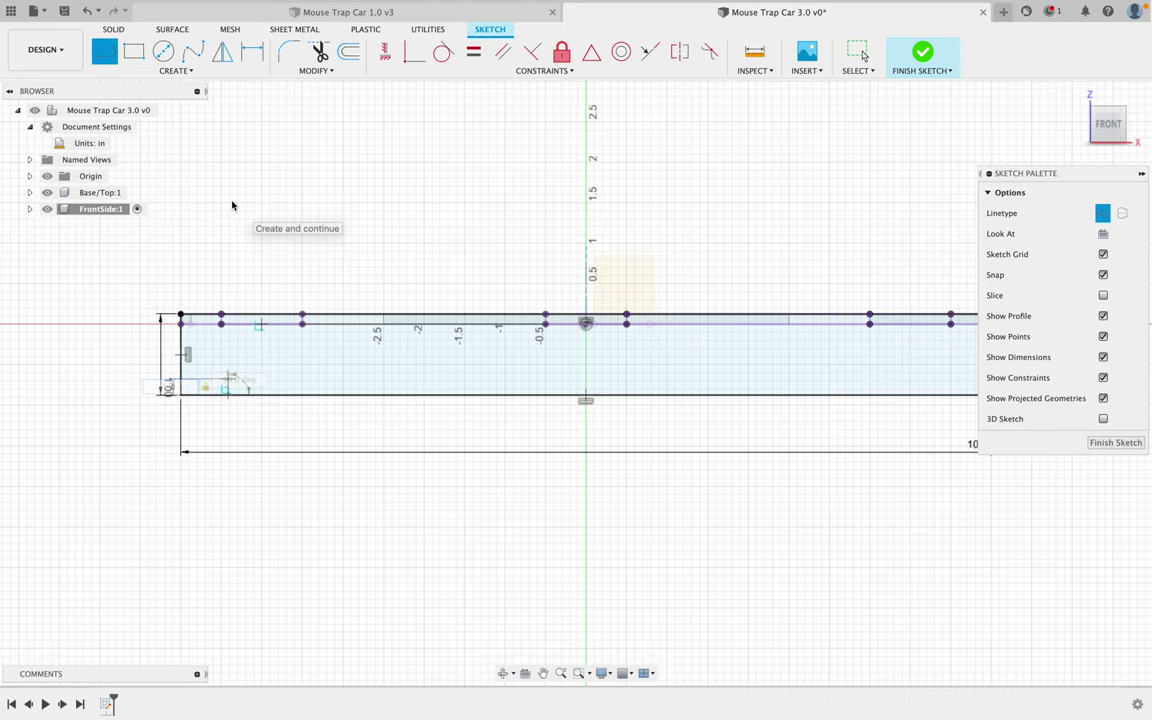
{"action": "key", "text": "Return"}
{"action": "key", "text": "Escape"}
{"action": "scroll", "coordinate": [232, 391], "scroll_direction": "up", "scroll_amount": 5}
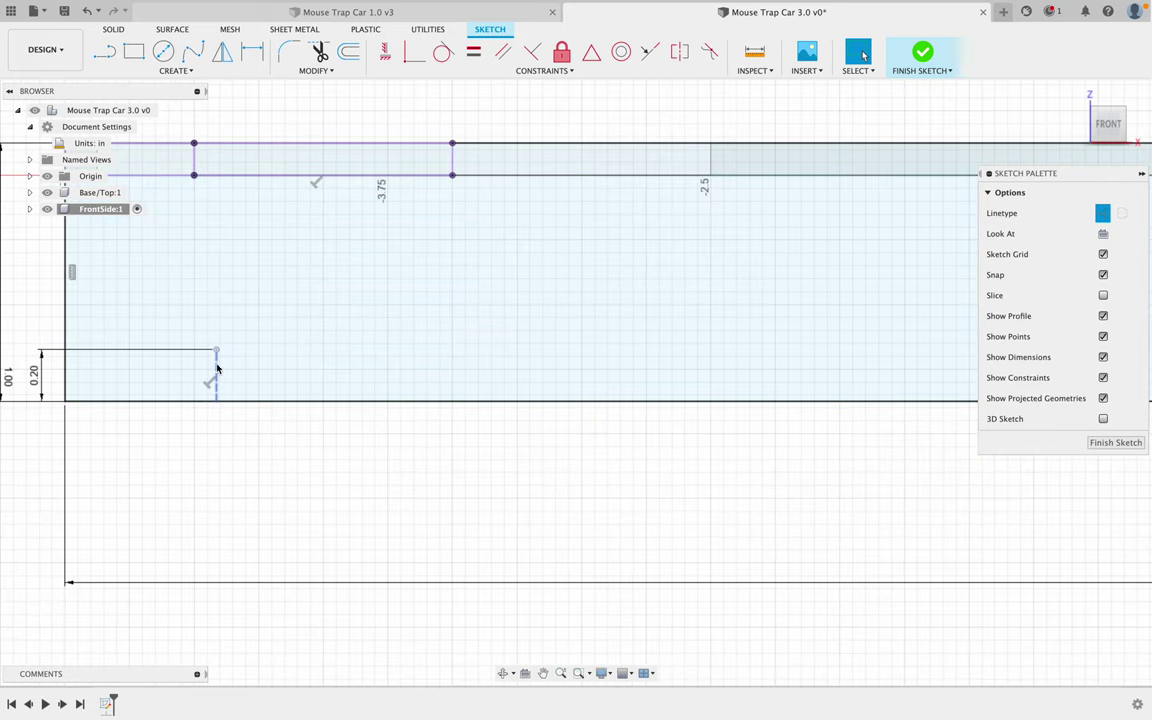
- Dimension the left marker line 0.50 in horizontally from the panel's bottom-left corner
{"action": "key", "text": "d"}
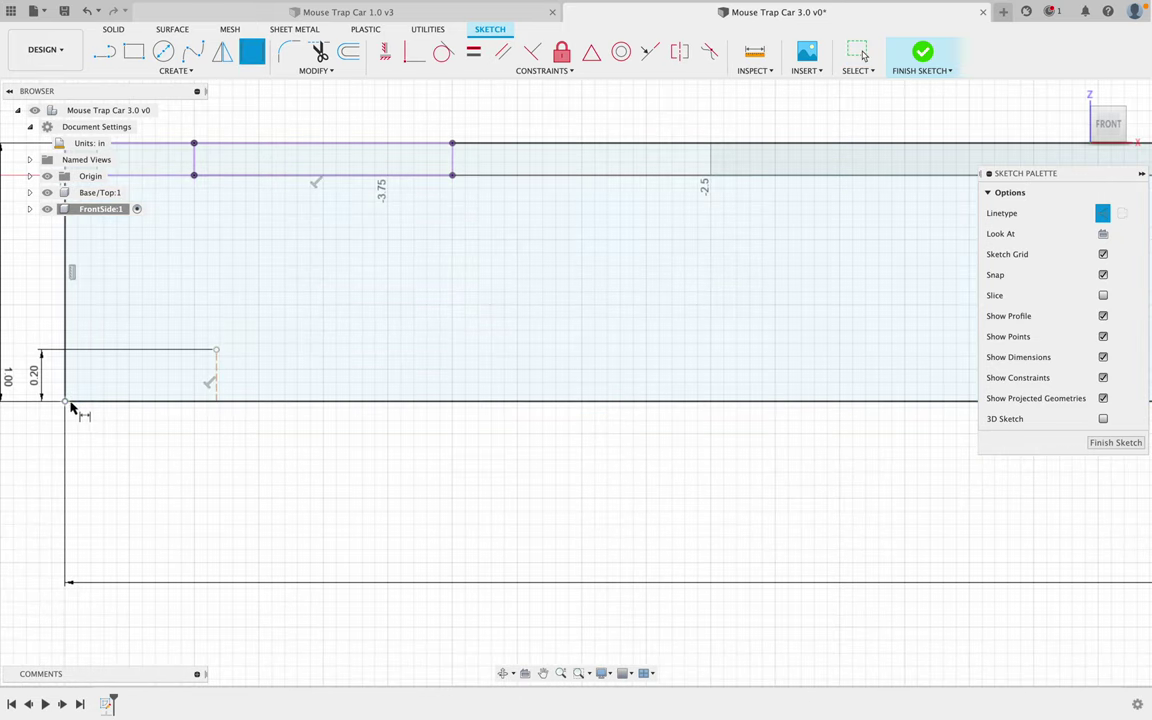
{"action": "left_click", "coordinate": [70, 403]}
{"action": "left_click", "coordinate": [217, 403]}
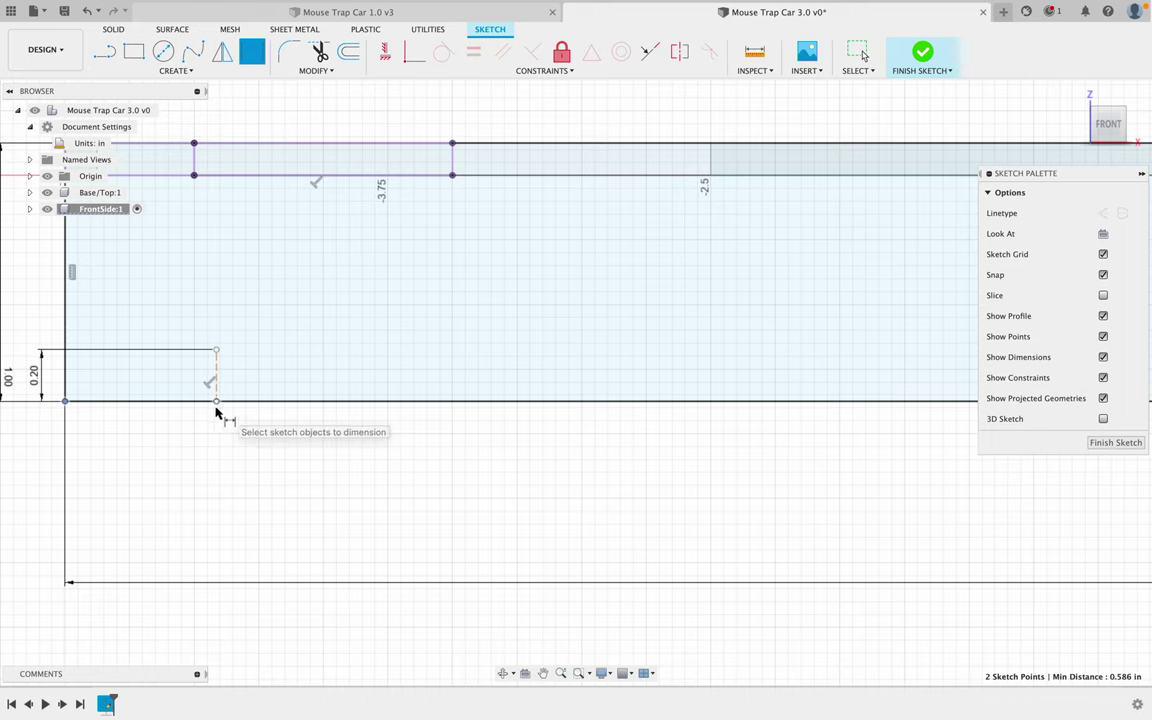
{"action": "left_click", "coordinate": [211, 428]}
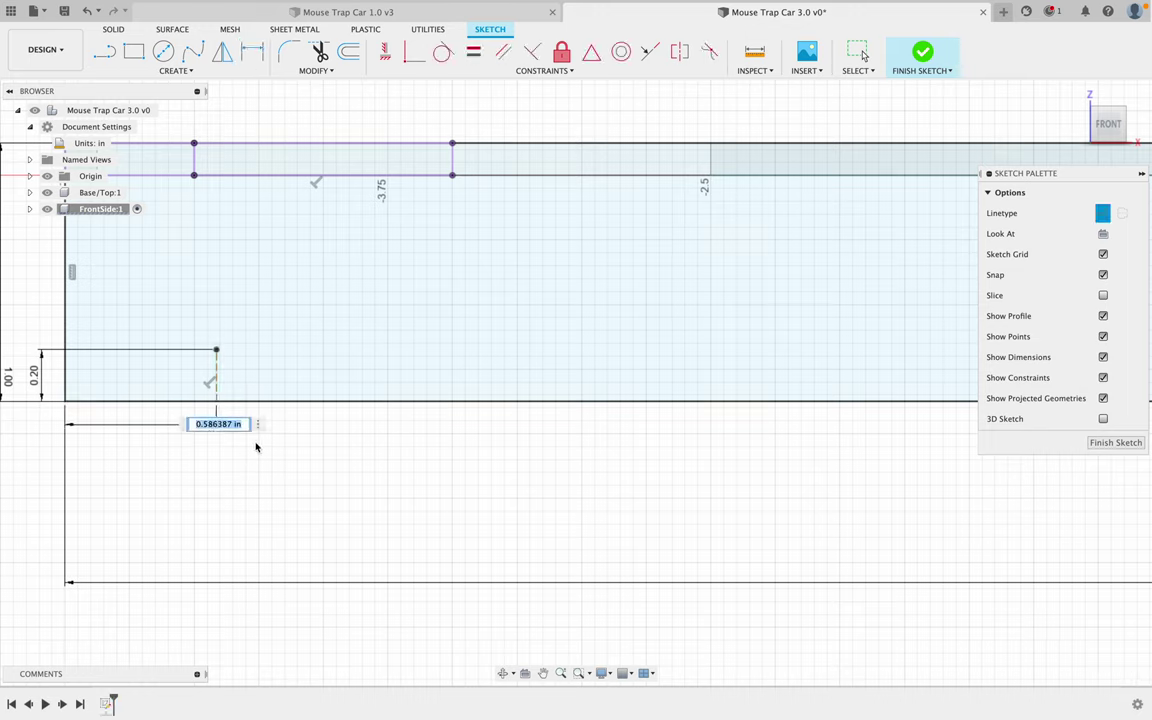
{"action": "key", "text": "BackSpace"}
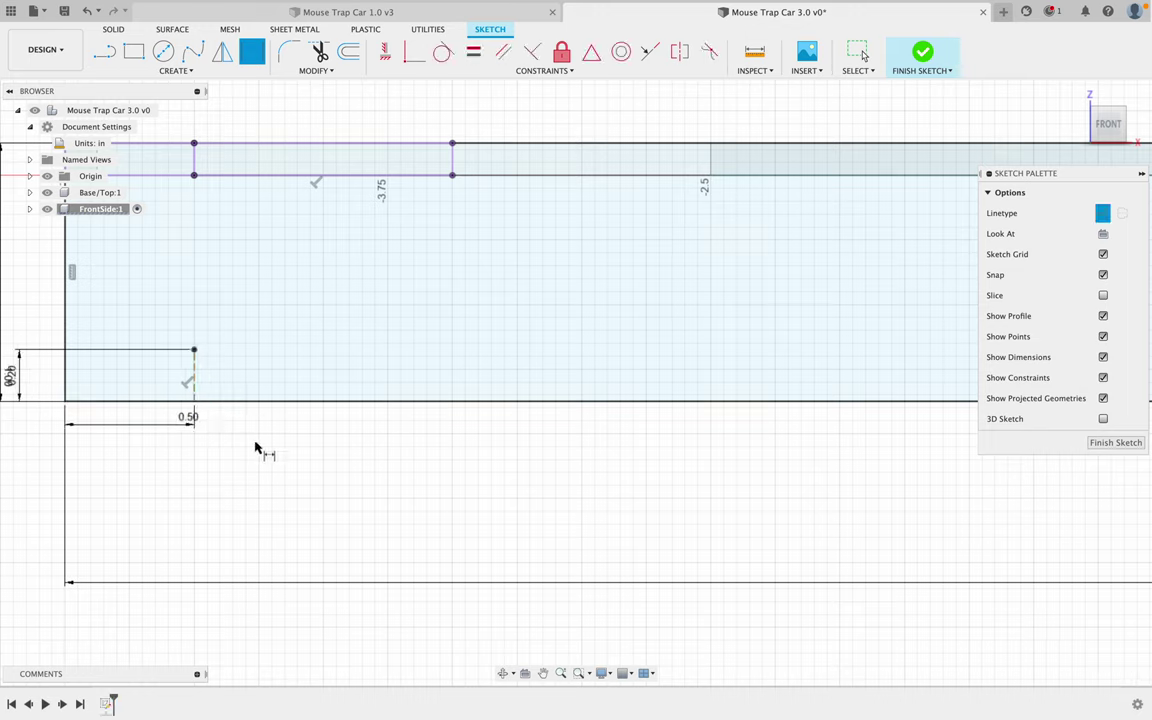
{"action": "scroll", "coordinate": [473, 481], "scroll_direction": "down", "scroll_amount": 5}
- Draw a 0.2 in vertical line up from the bottom edge near the panel's right end
{"action": "middle_click_drag", "start_coordinate": [689, 509], "coordinate": [94, 489]}
{"action": "key", "text": "d"}
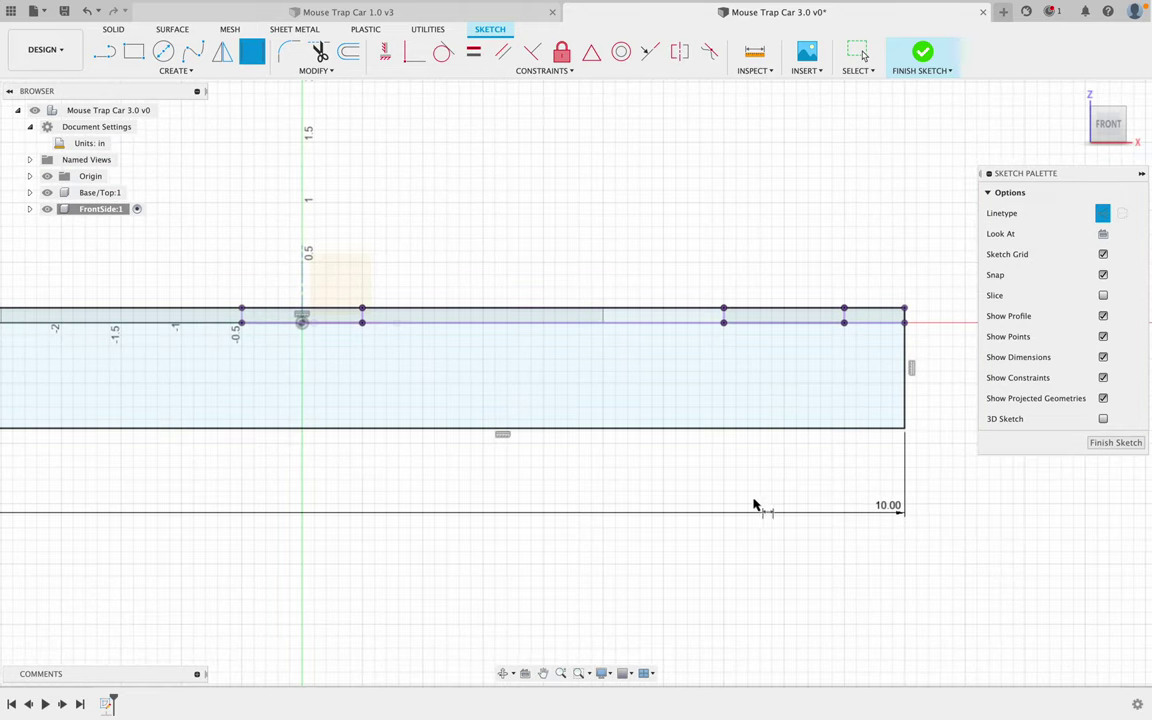
{"action": "key", "text": "l"}
{"action": "left_click", "coordinate": [827, 428]}
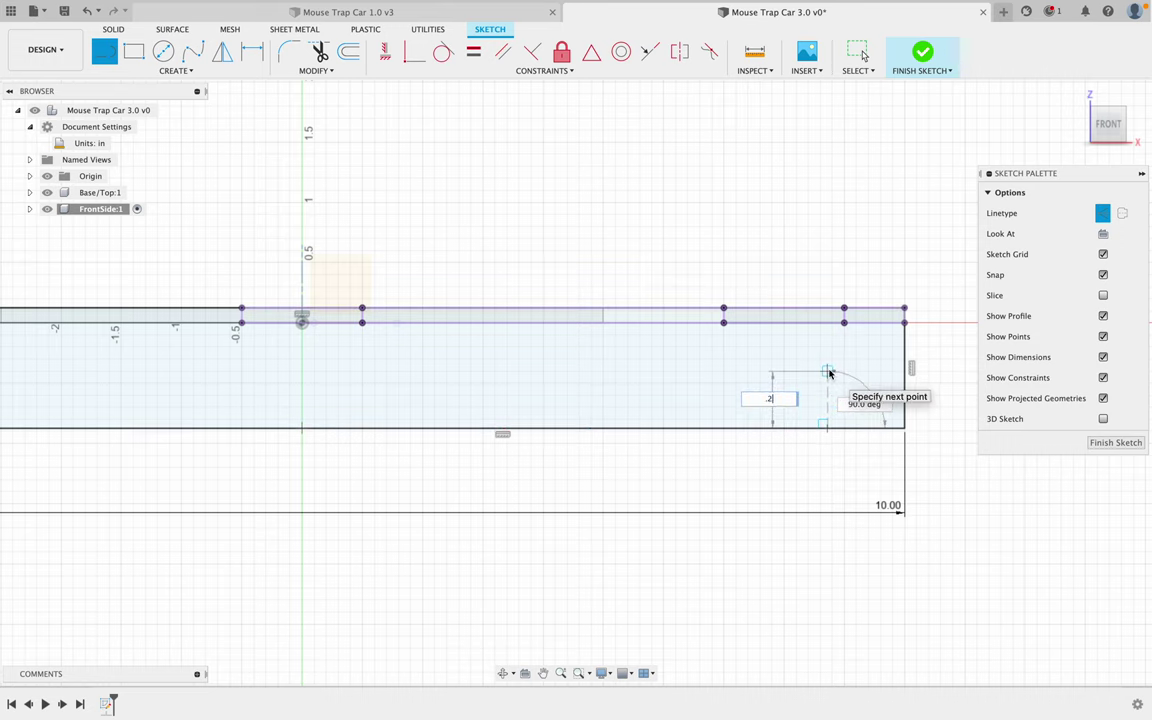
{"action": "type", "text": ".2"}
{"action": "key", "text": "Return"}
{"action": "key", "text": "Escape"}
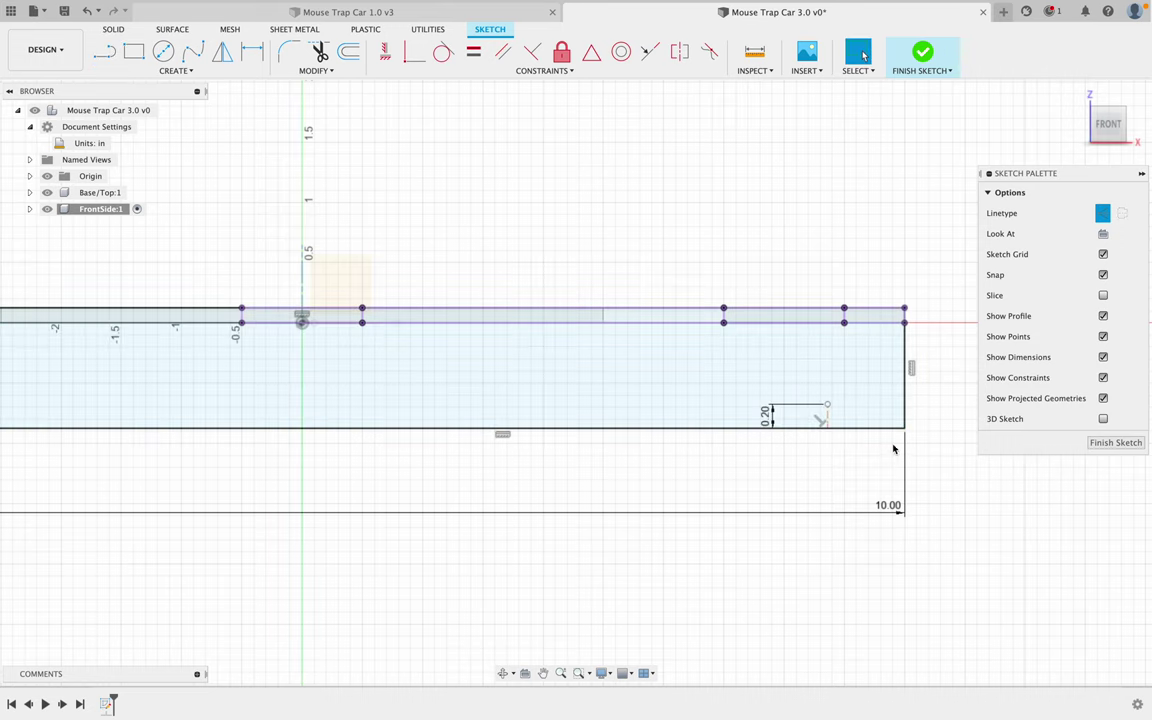
- Dimension the right marker line 0.50 in from the panel's right edge
{"action": "key", "text": "d"}
{"action": "left_click", "coordinate": [828, 425]}
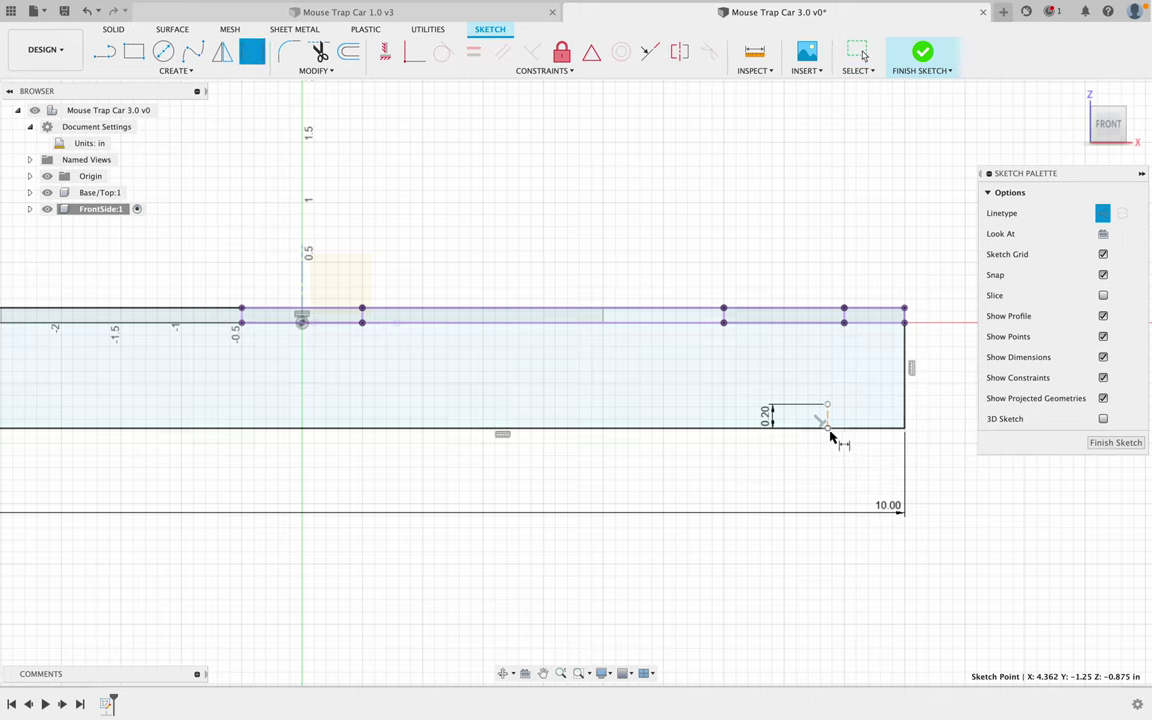
{"action": "left_click", "coordinate": [905, 442]}
{"action": "left_click", "coordinate": [885, 452]}
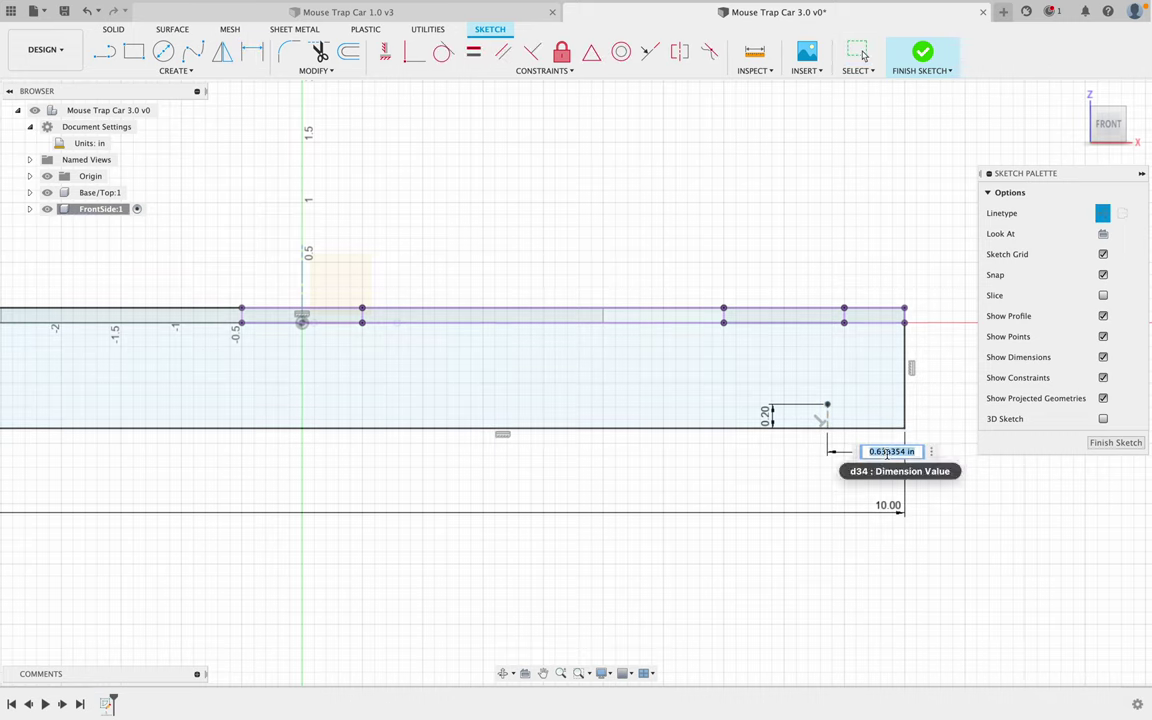
{"action": "key", "text": "Return"}
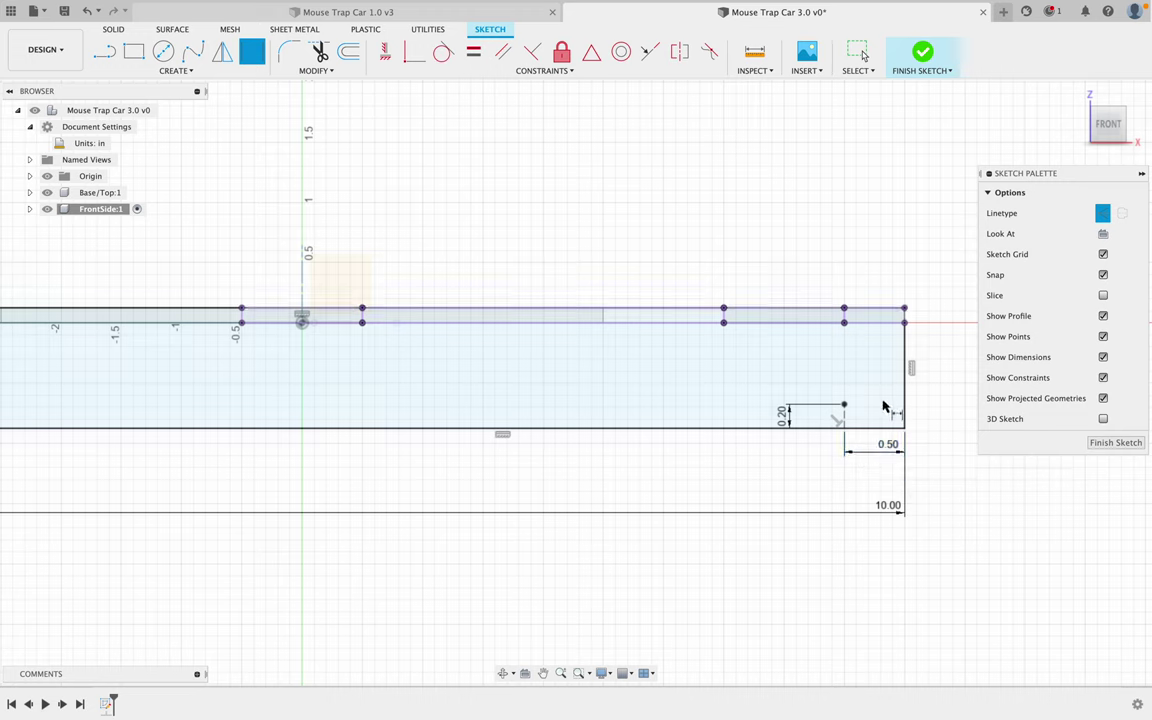
- Draw a centre-diameter circle of 0.125 in on the right marker line's top point
{"action": "left_click", "coordinate": [162, 53]}
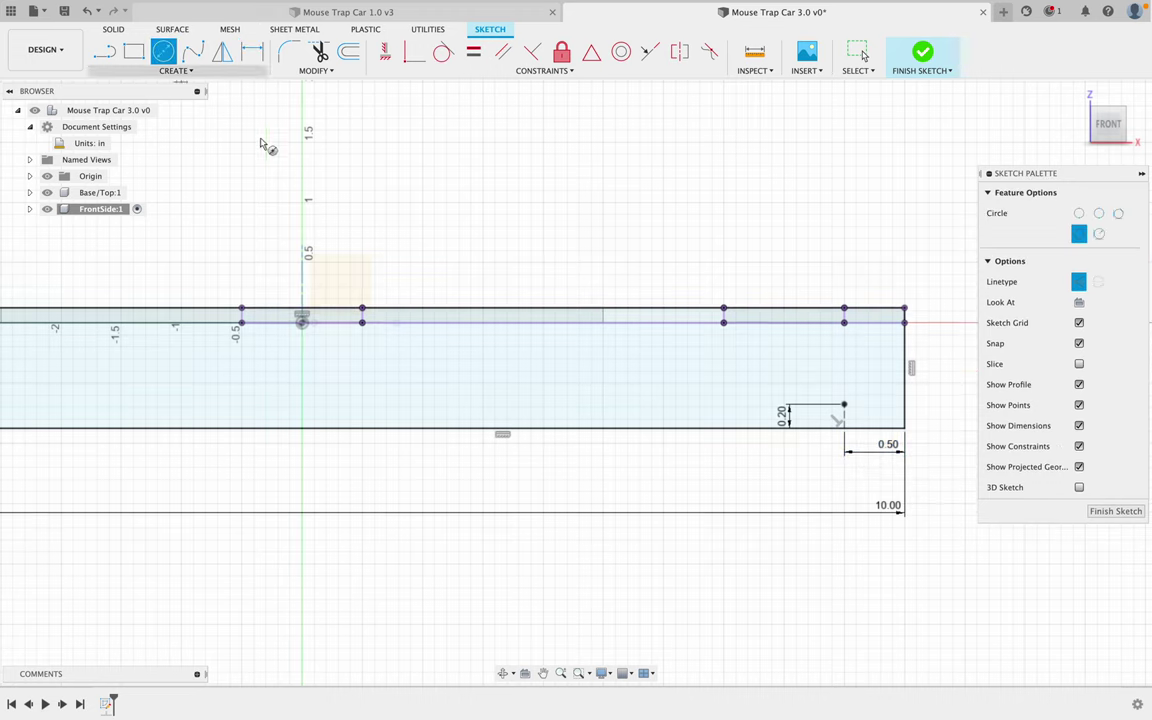
{"action": "left_click", "coordinate": [844, 405]}
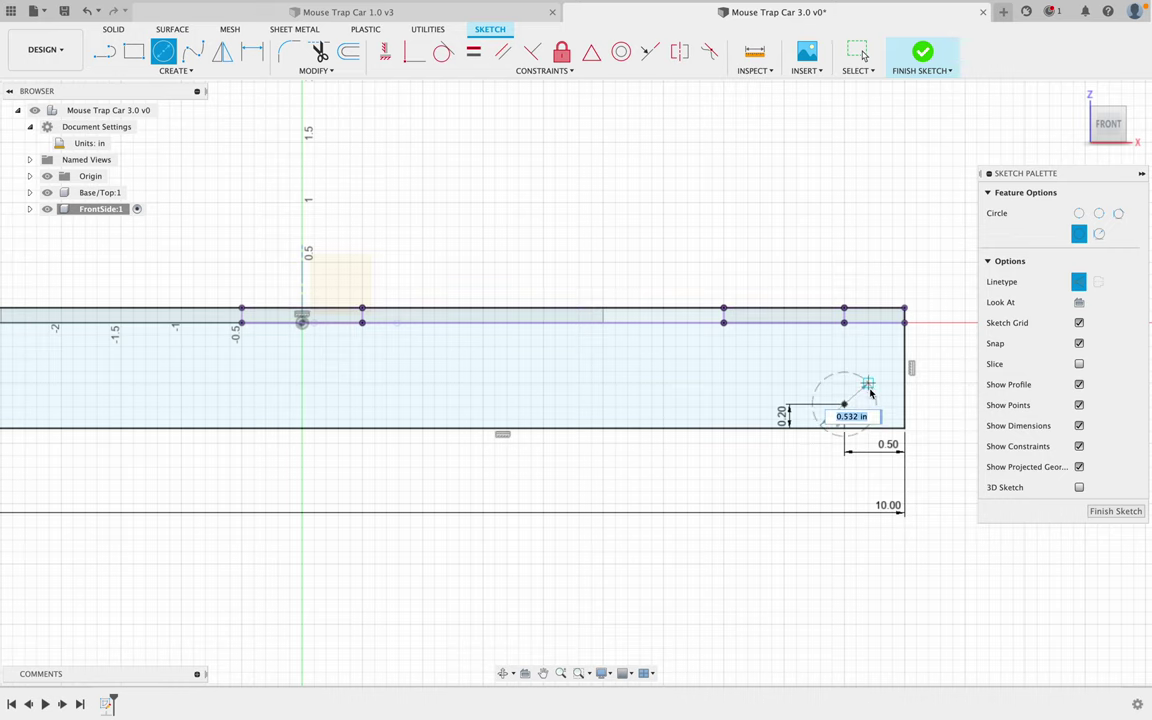
{"action": "type", "text": ".12"}
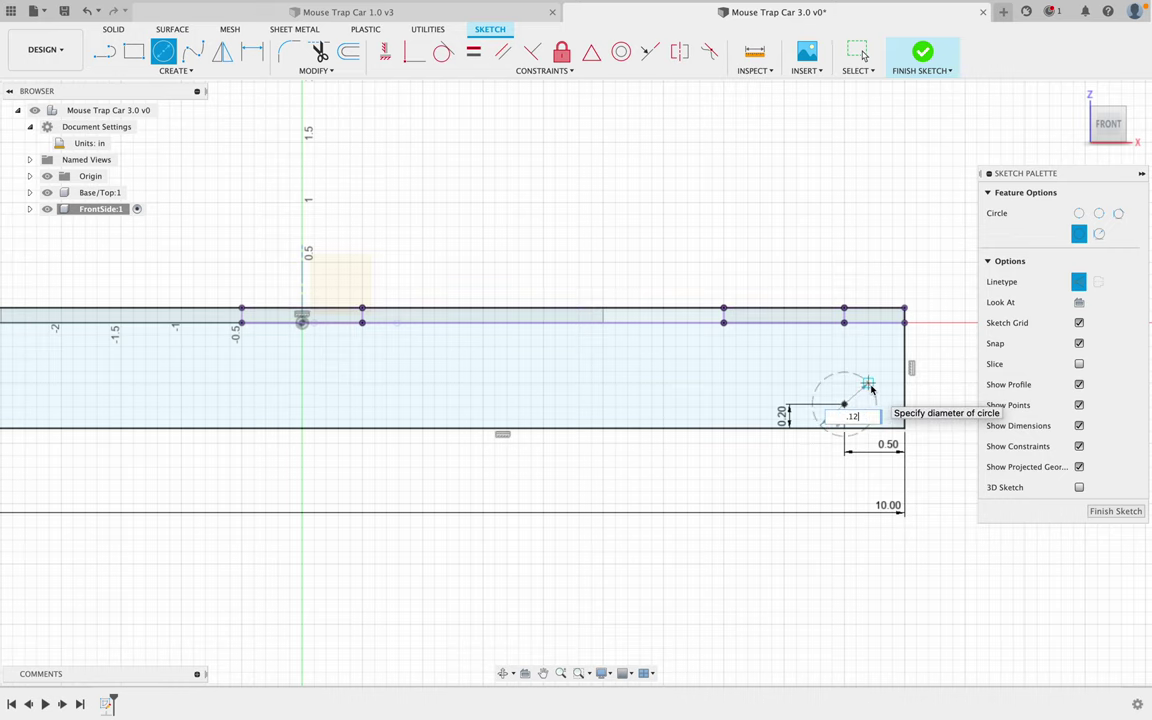
{"action": "type", "text": "5"}
{"action": "key", "text": "Return"}
{"action": "key", "text": "Escape"}
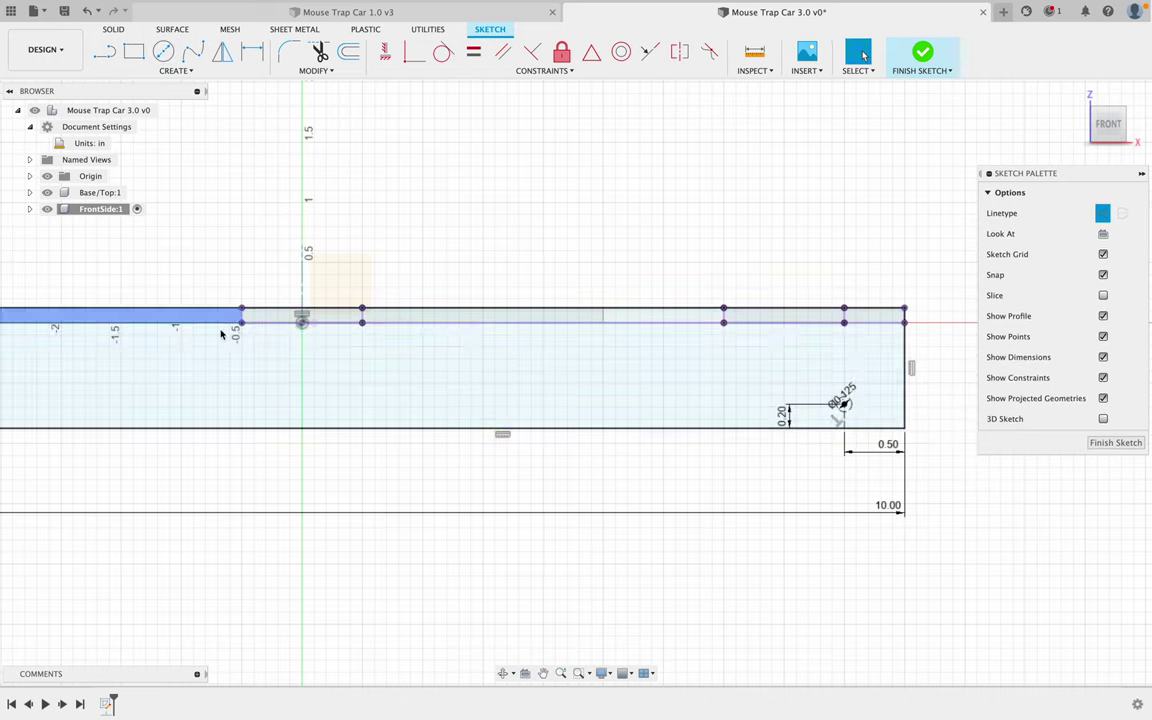
{"action": "scroll", "coordinate": [205, 345], "scroll_direction": "down", "scroll_amount": 2}
- Add a 0.2 in diameter circle centred on the right marker point
{"action": "middle_click_drag", "start_coordinate": [188, 362], "coordinate": [586, 406]}
{"action": "scroll", "coordinate": [309, 430], "scroll_direction": "up", "scroll_amount": 2}
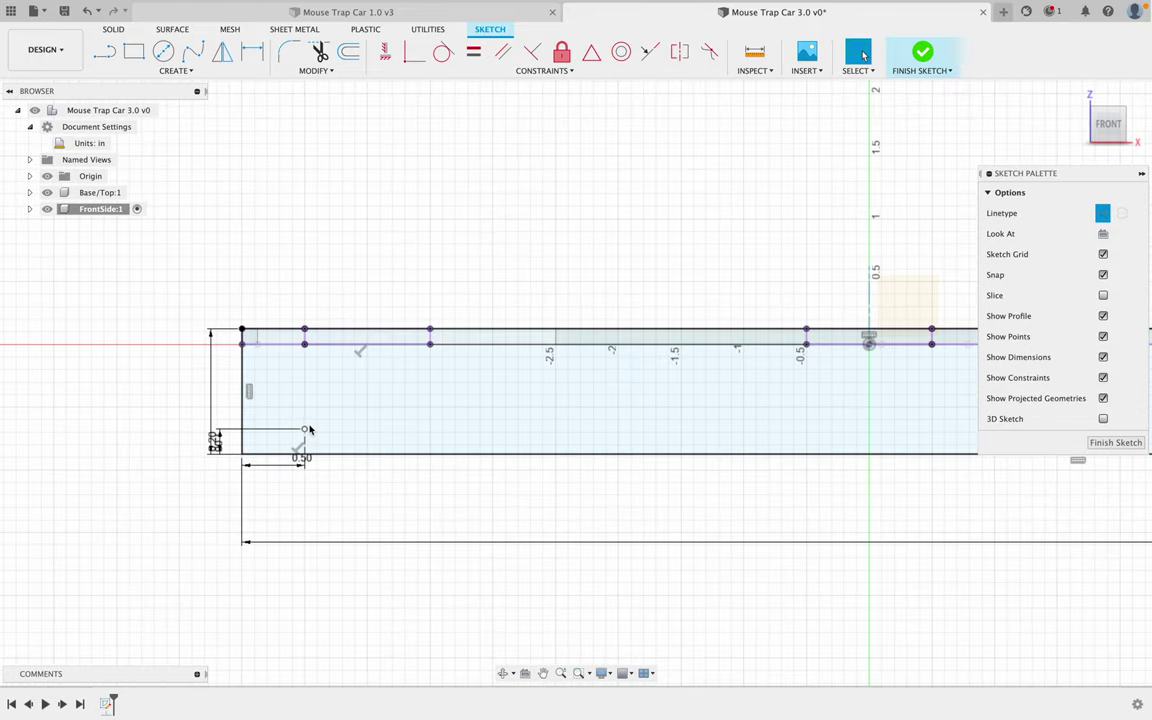
{"action": "scroll", "coordinate": [306, 431], "scroll_direction": "down", "scroll_amount": 2}
{"action": "scroll", "coordinate": [745, 450], "scroll_direction": "down", "scroll_amount": 1}
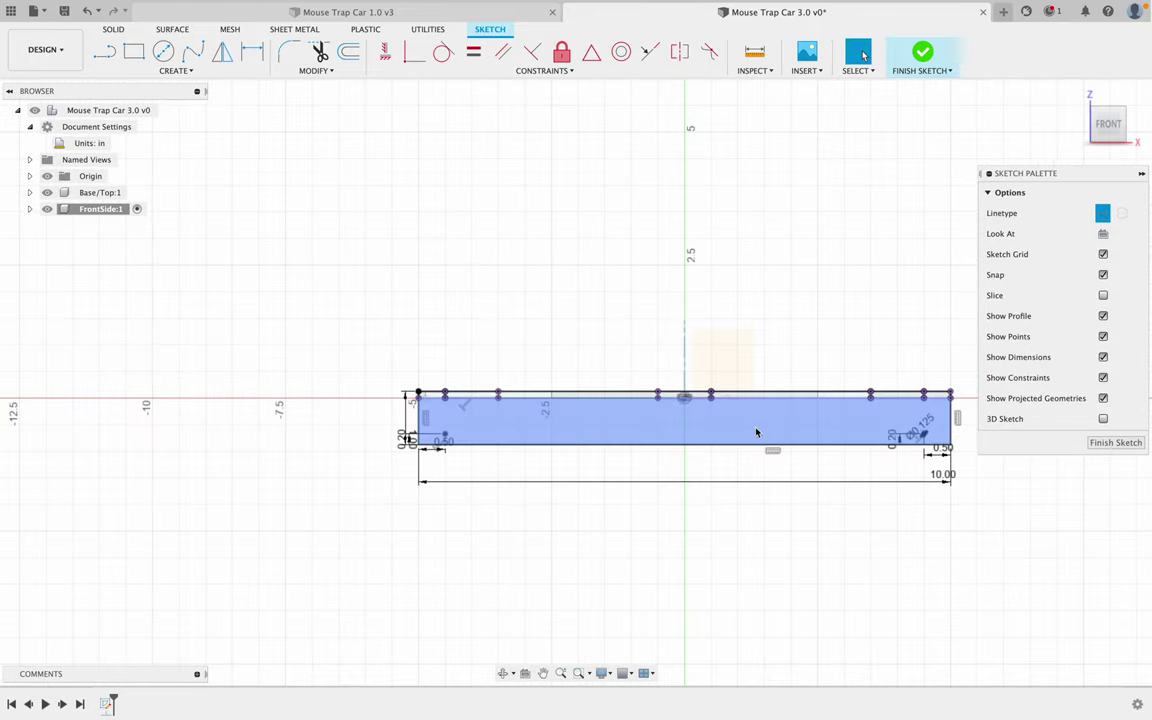
{"action": "middle_click_drag", "start_coordinate": [959, 465], "coordinate": [643, 465]}
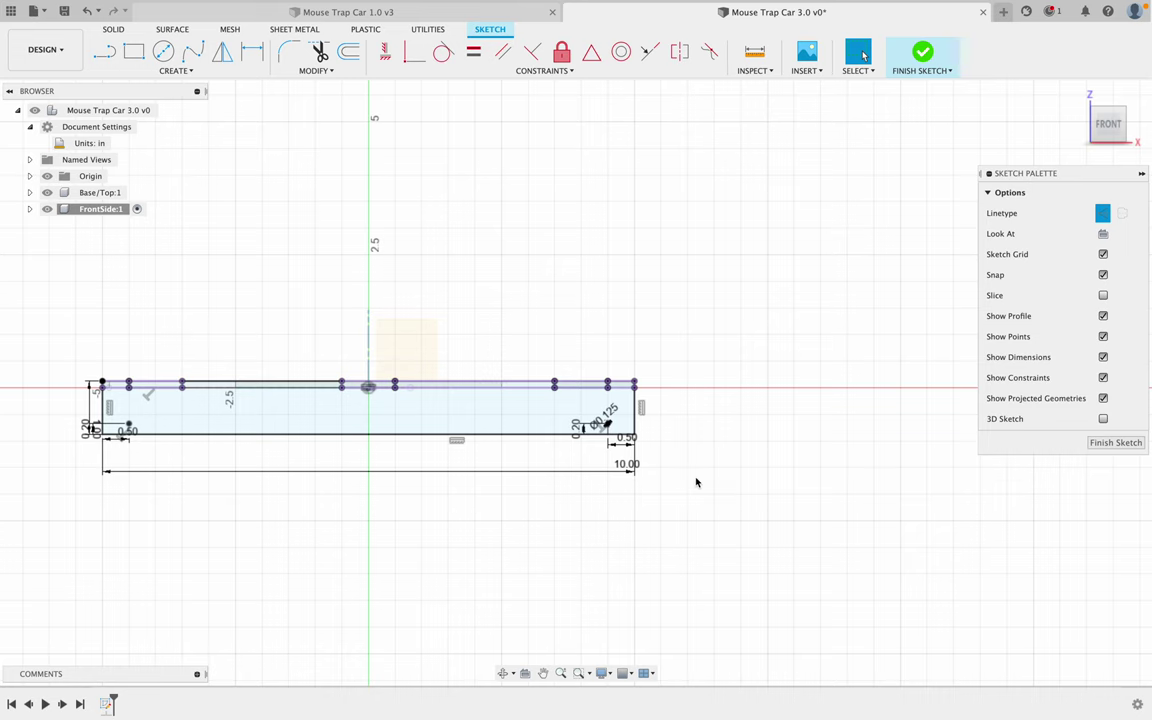
{"action": "scroll", "coordinate": [597, 419], "scroll_direction": "up", "scroll_amount": 4}
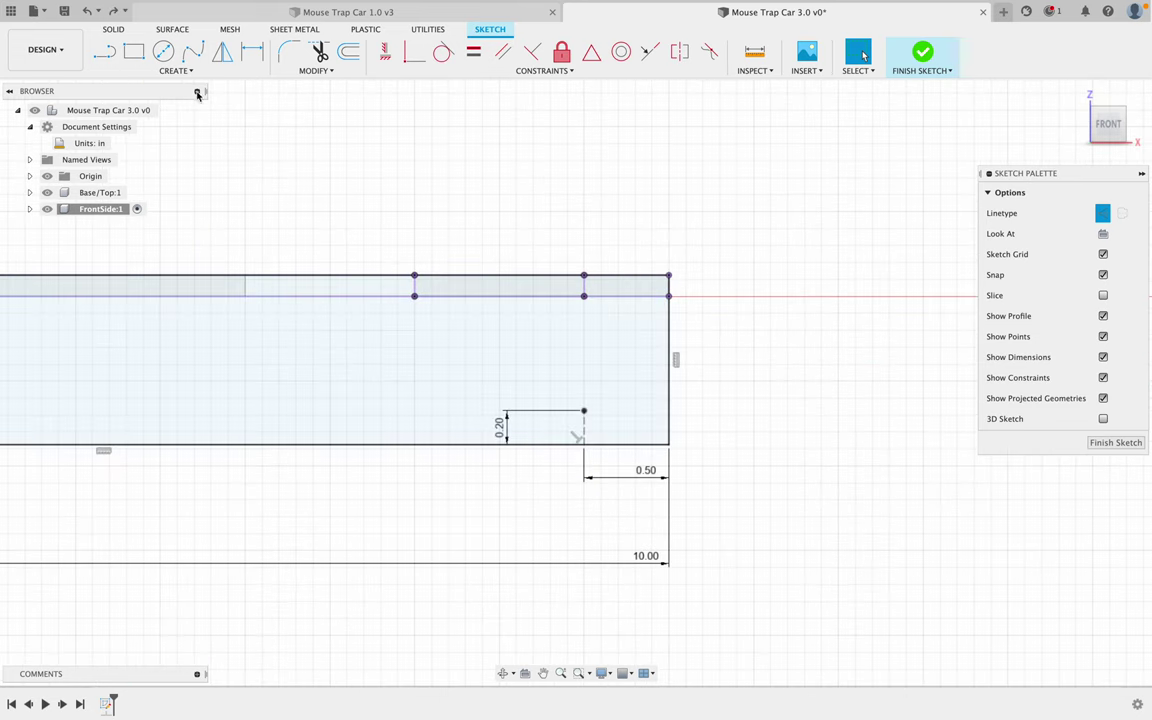
{"action": "key", "text": "c"}
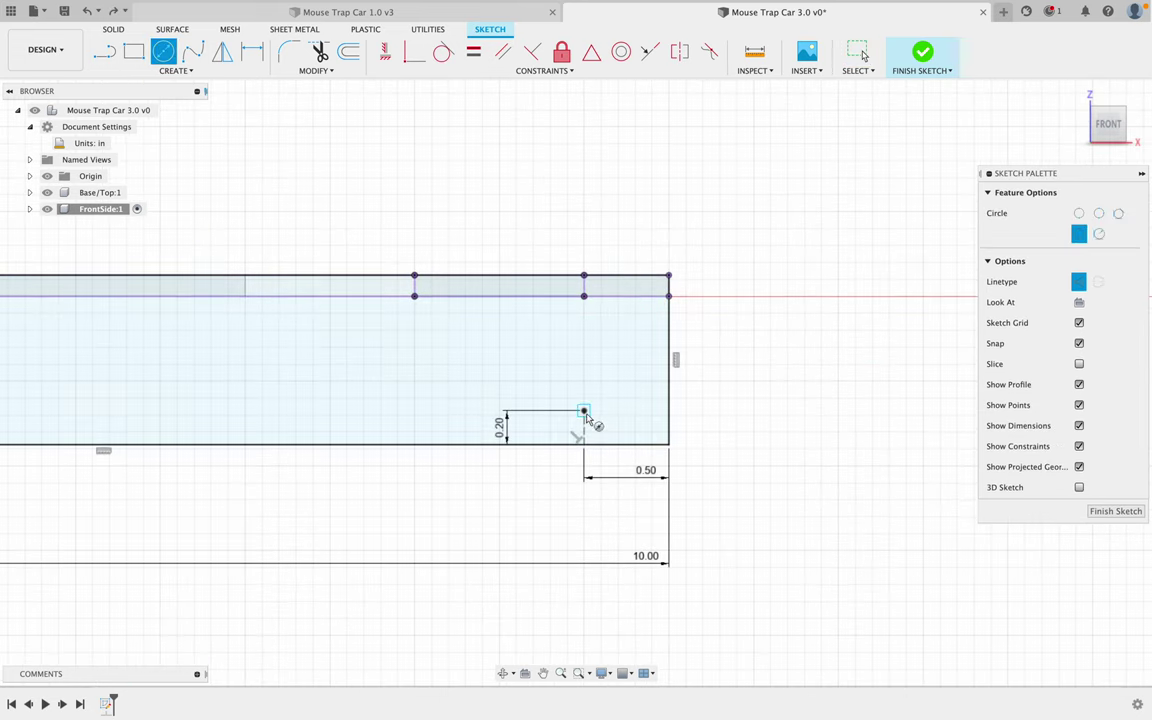
{"action": "left_click", "coordinate": [585, 412]}
{"action": "key", "text": "Escape"}
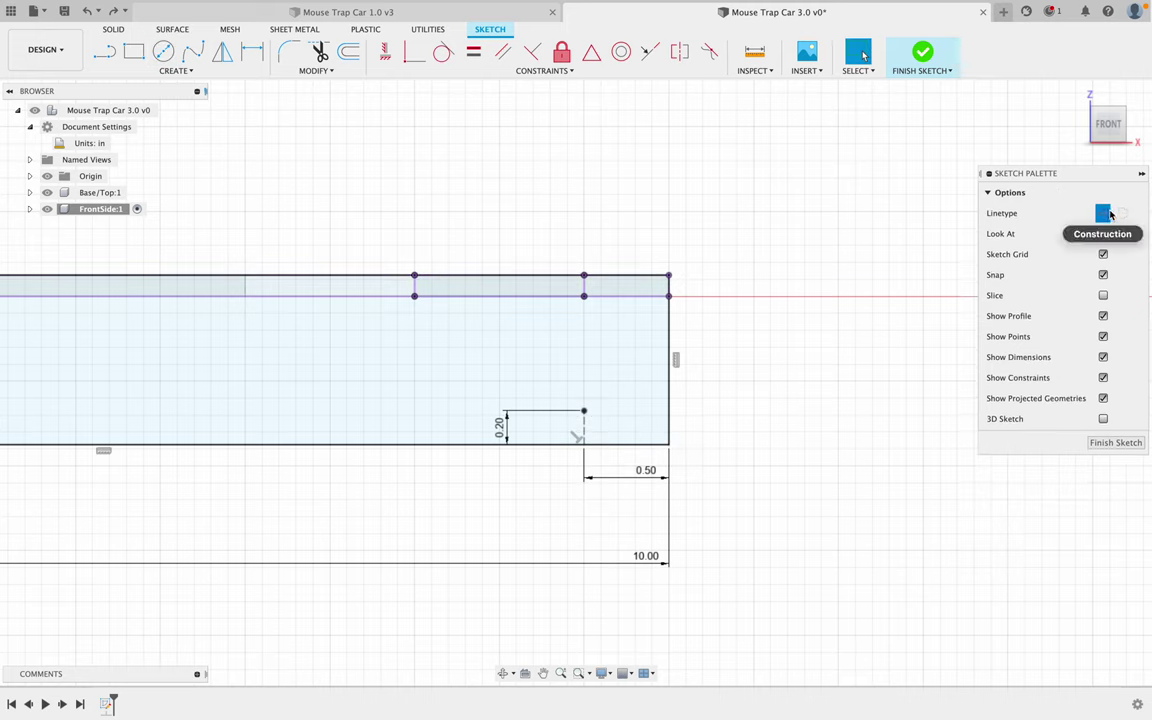
{"action": "key", "text": "c"}
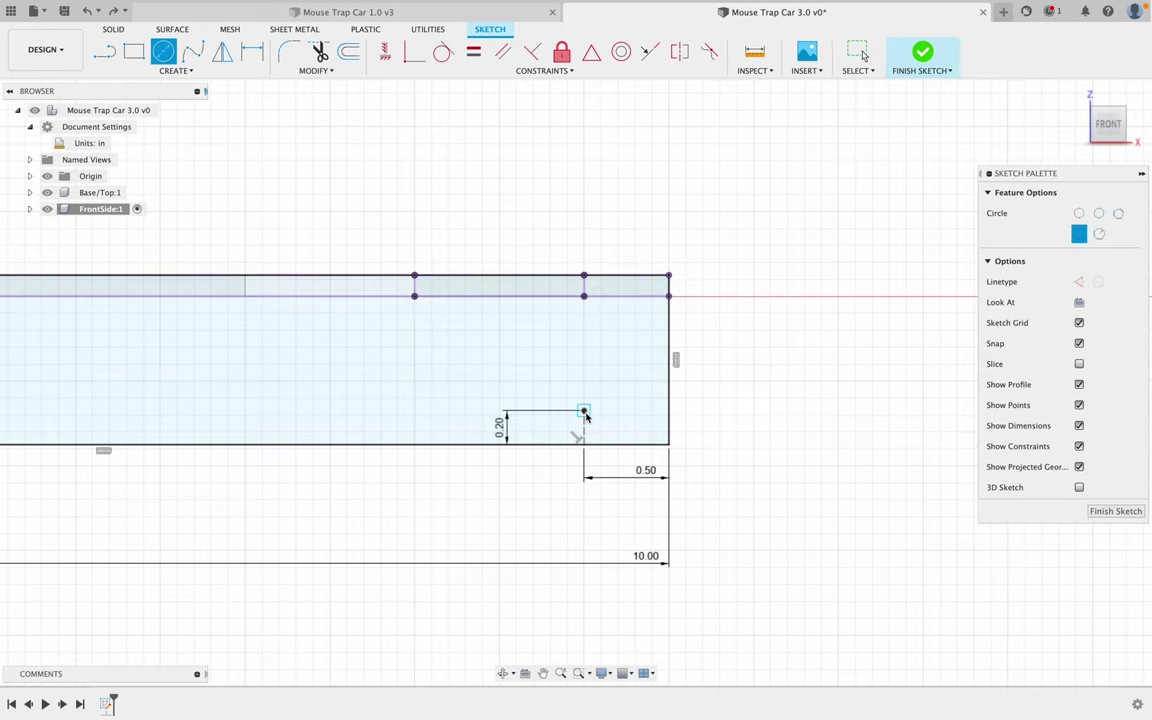
{"action": "left_click", "coordinate": [584, 411]}
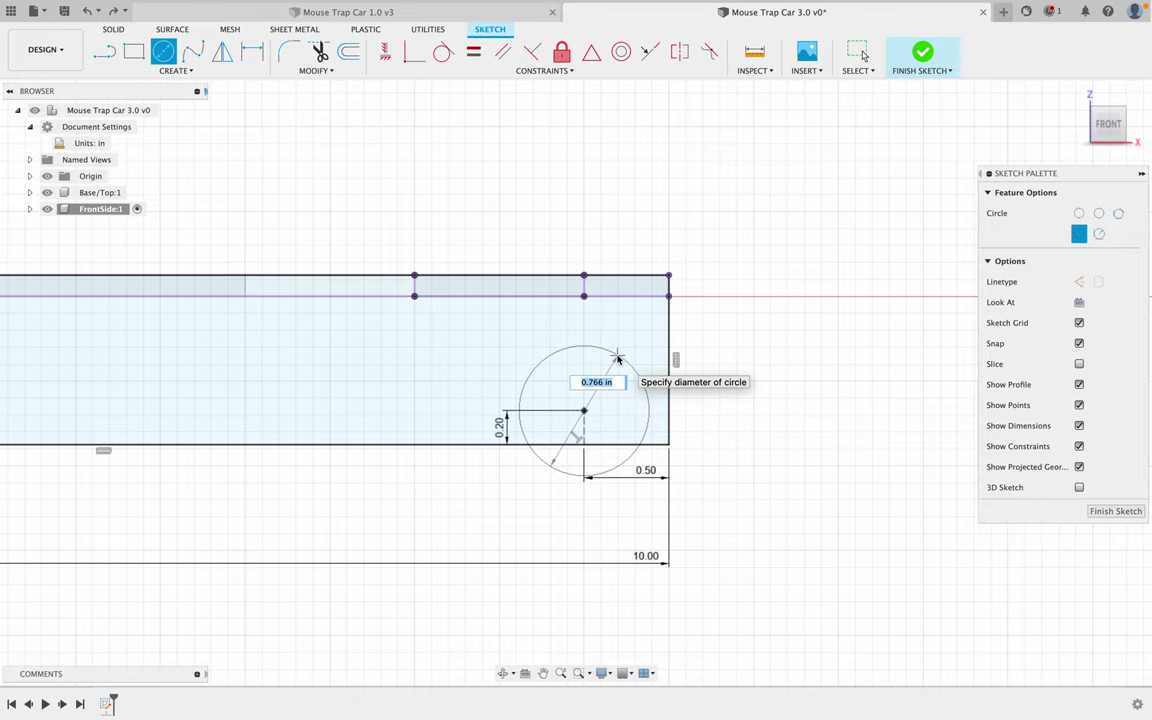
{"action": "type", "text": ".2"}
{"action": "key", "text": "Return"}
{"action": "key", "text": "Escape"}
{"action": "scroll", "coordinate": [481, 411], "scroll_direction": "down", "scroll_amount": 3}
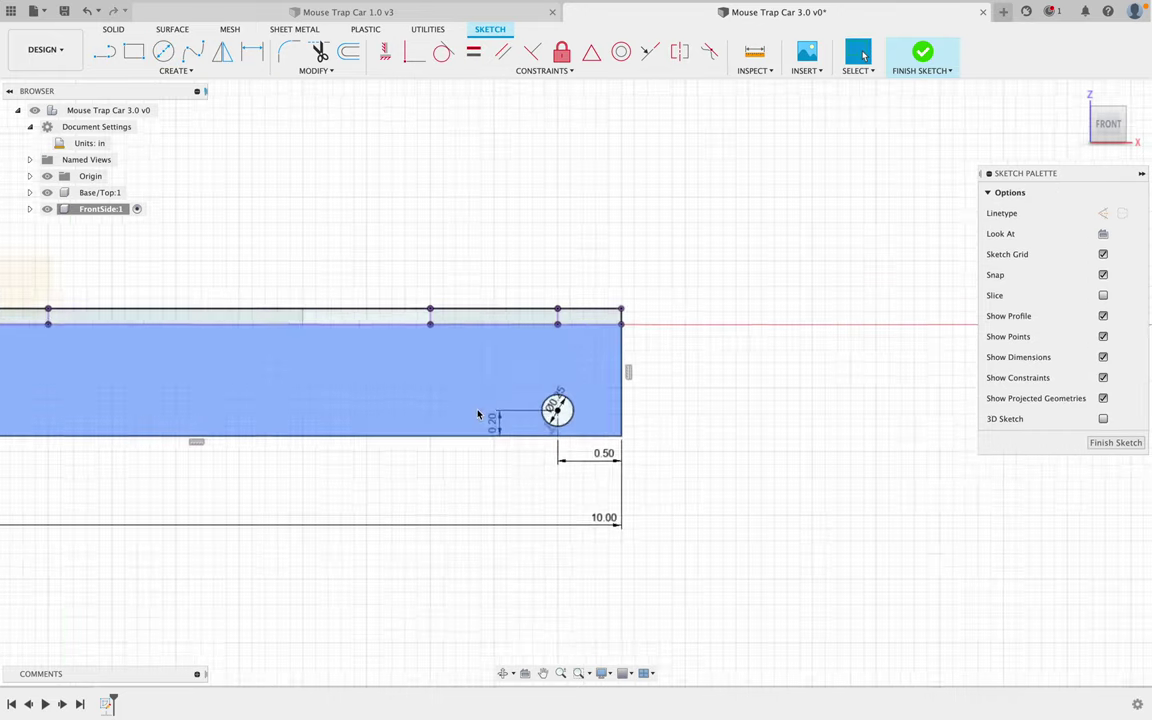
- Add a 0.25 in diameter circle centred on the left marker point
{"action": "mouse_move", "coordinate": [293, 413]}
{"action": "middle_mouse_down"}
{"action": "mouse_move", "coordinate": [409, 388]}
{"action": "mouse_move", "coordinate": [684, 432]}
{"action": "middle_mouse_up"}
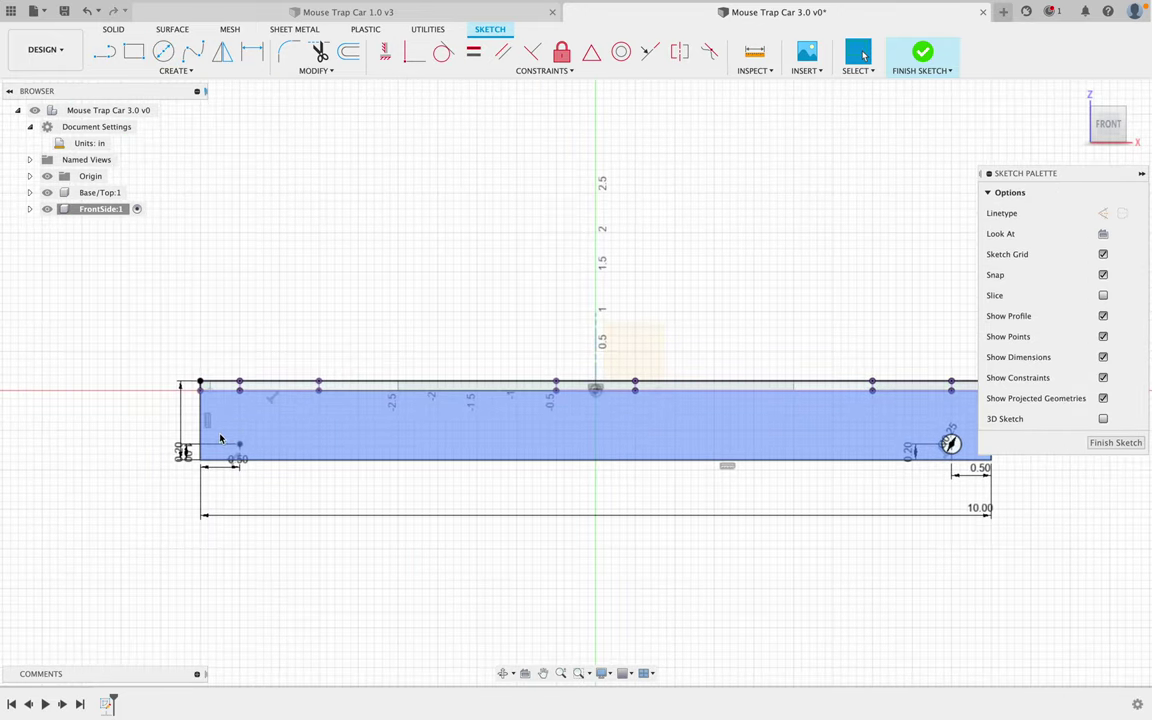
{"action": "scroll", "coordinate": [233, 447], "scroll_direction": "up", "scroll_amount": 2}
{"action": "scroll", "coordinate": [233, 447], "scroll_direction": "up", "scroll_amount": 1}
{"action": "key", "text": "c"}
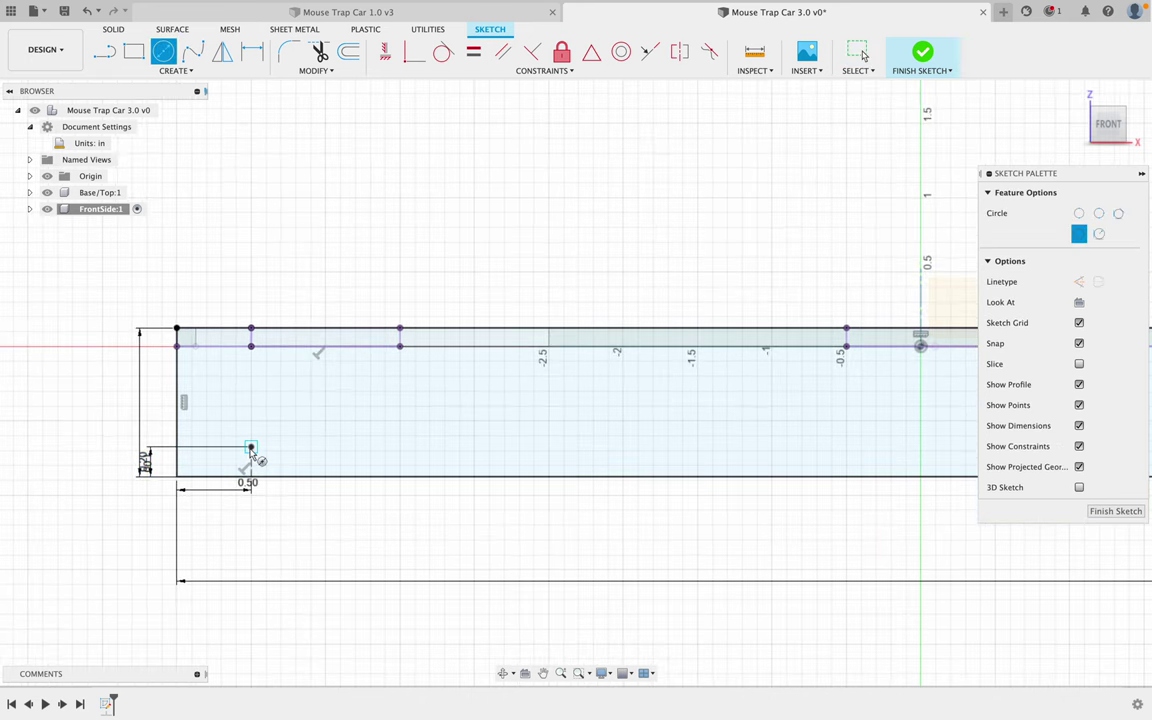
{"action": "left_click", "coordinate": [246, 446]}
{"action": "type", "text": ".25"}
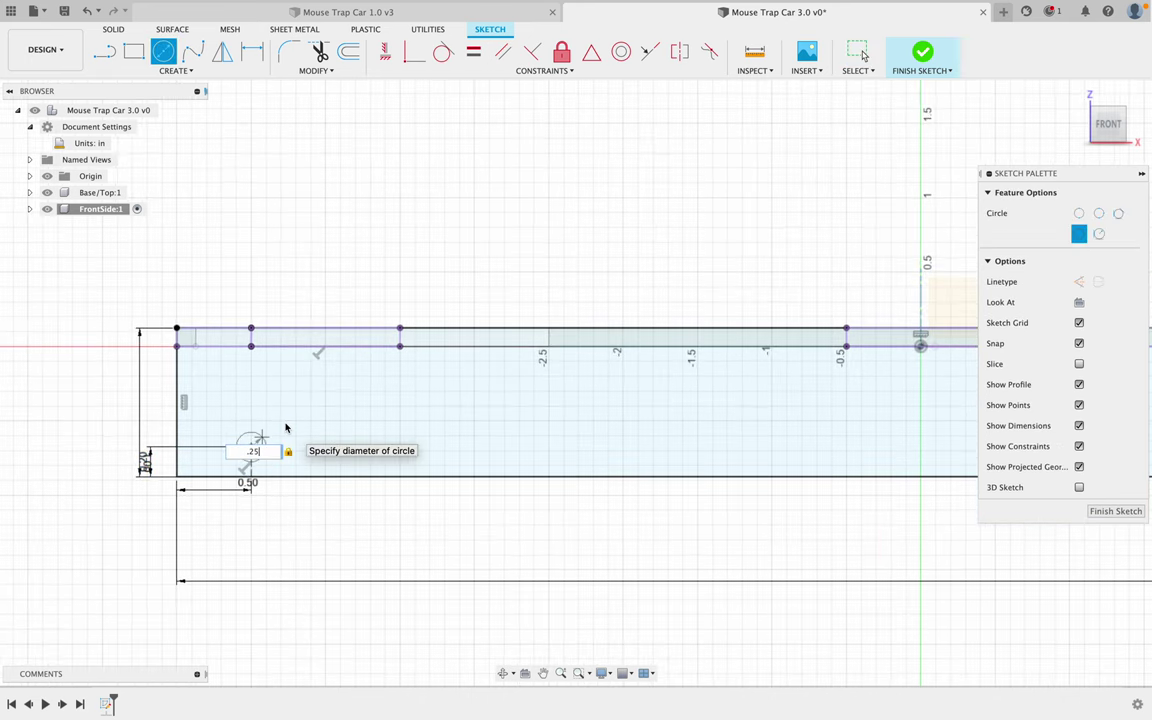
{"action": "key", "text": "Return"}
{"action": "key", "text": "Escape"}
{"action": "scroll", "coordinate": [364, 422], "scroll_direction": "down", "scroll_amount": 2}
{"action": "scroll", "coordinate": [367, 425], "scroll_direction": "down", "scroll_amount": 2}
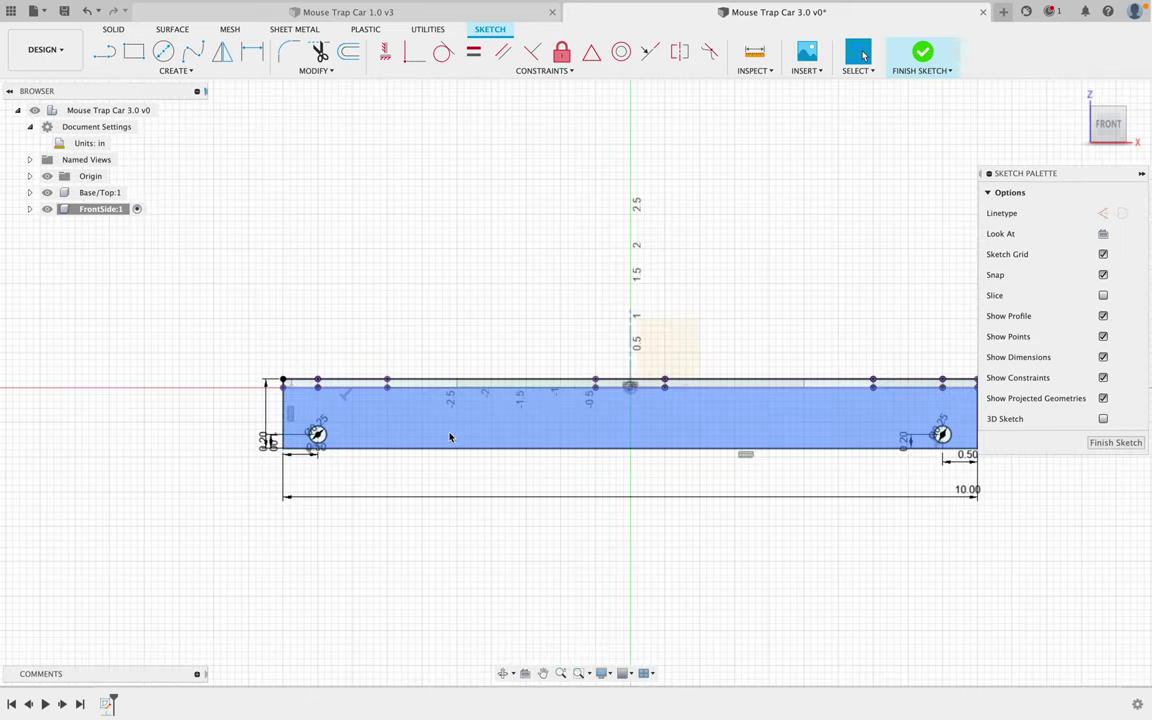
{"action": "middle_click_drag", "start_coordinate": [555, 434], "coordinate": [367, 440]}
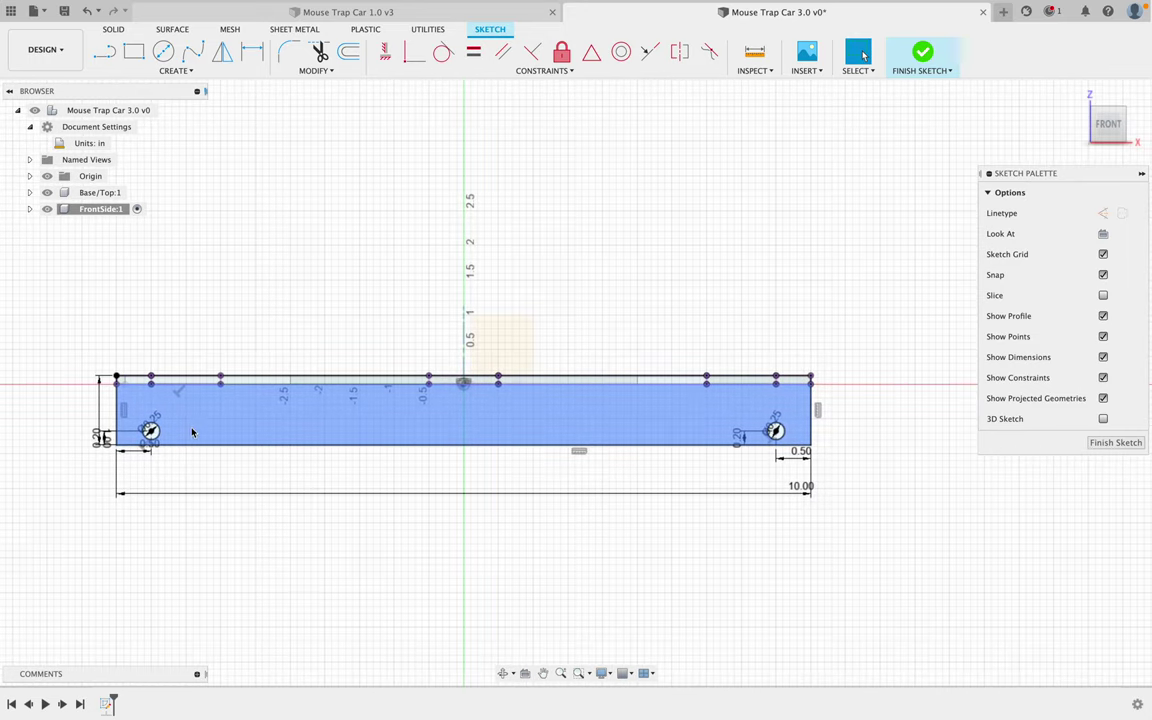
{"action": "scroll", "coordinate": [173, 438], "scroll_direction": "up", "scroll_amount": 3}
{"action": "scroll", "coordinate": [250, 436], "scroll_direction": "down", "scroll_amount": 2}
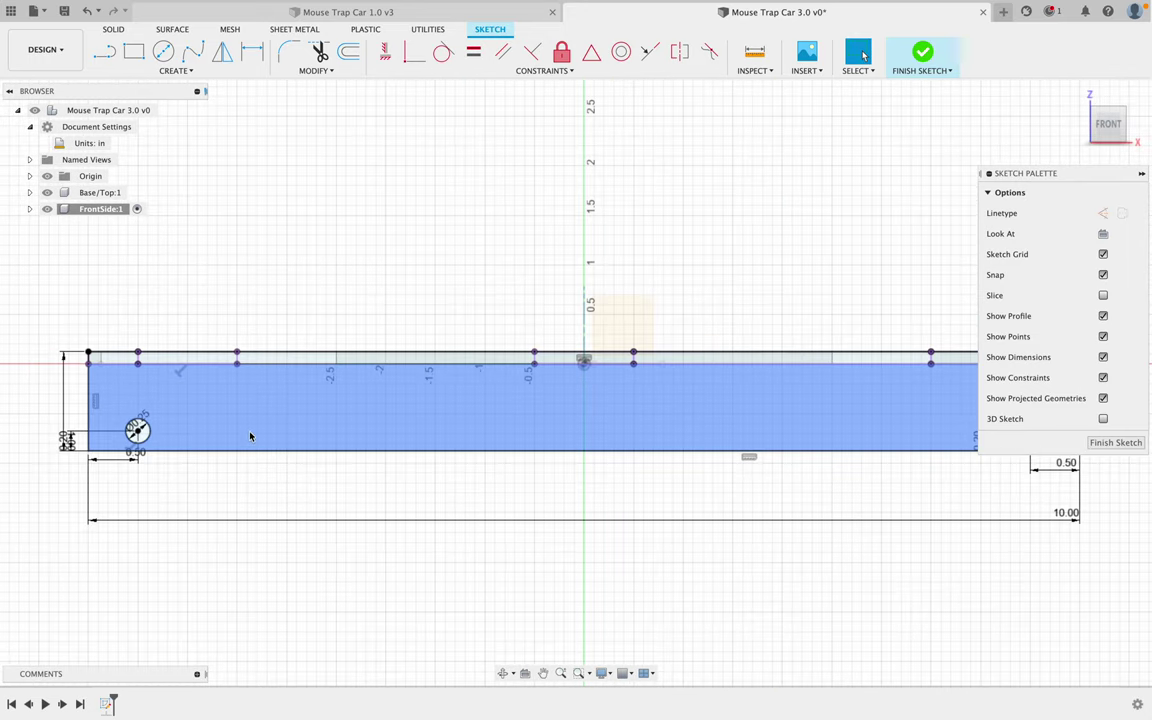
{"action": "scroll", "coordinate": [437, 436], "scroll_direction": "down", "scroll_amount": 1}
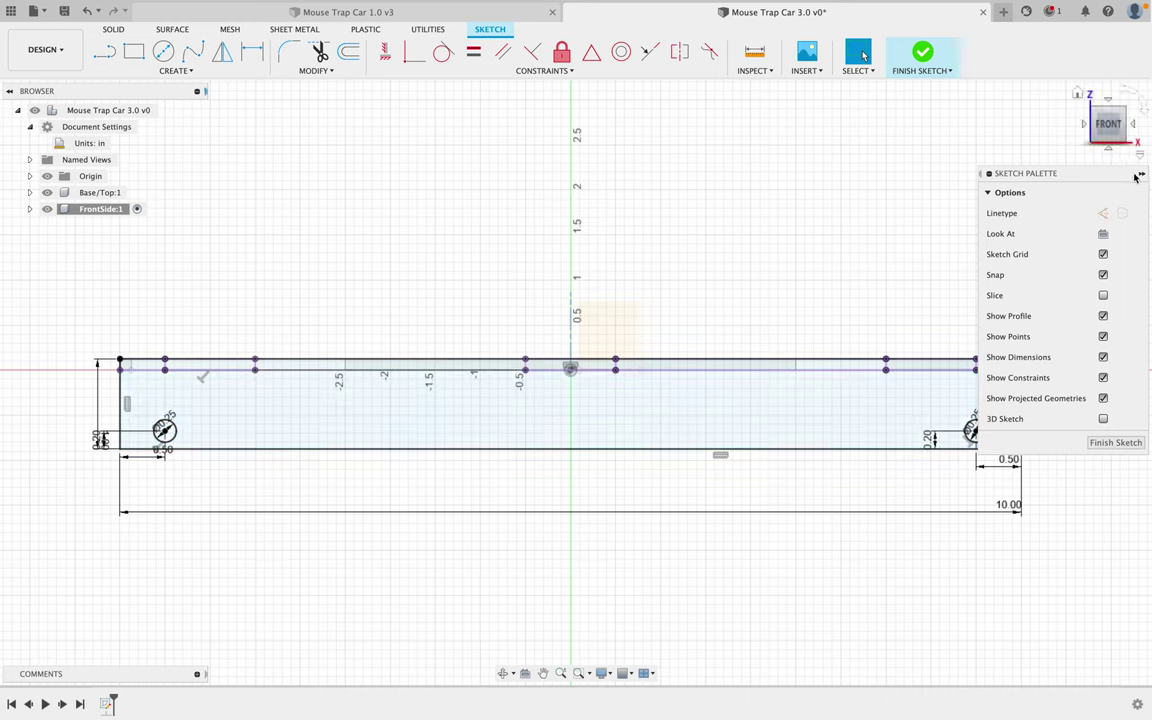
- Finish the sketch and extrude its four side-panel profiles by -Thickness
{"action": "left_click", "coordinate": [1143, 449]}
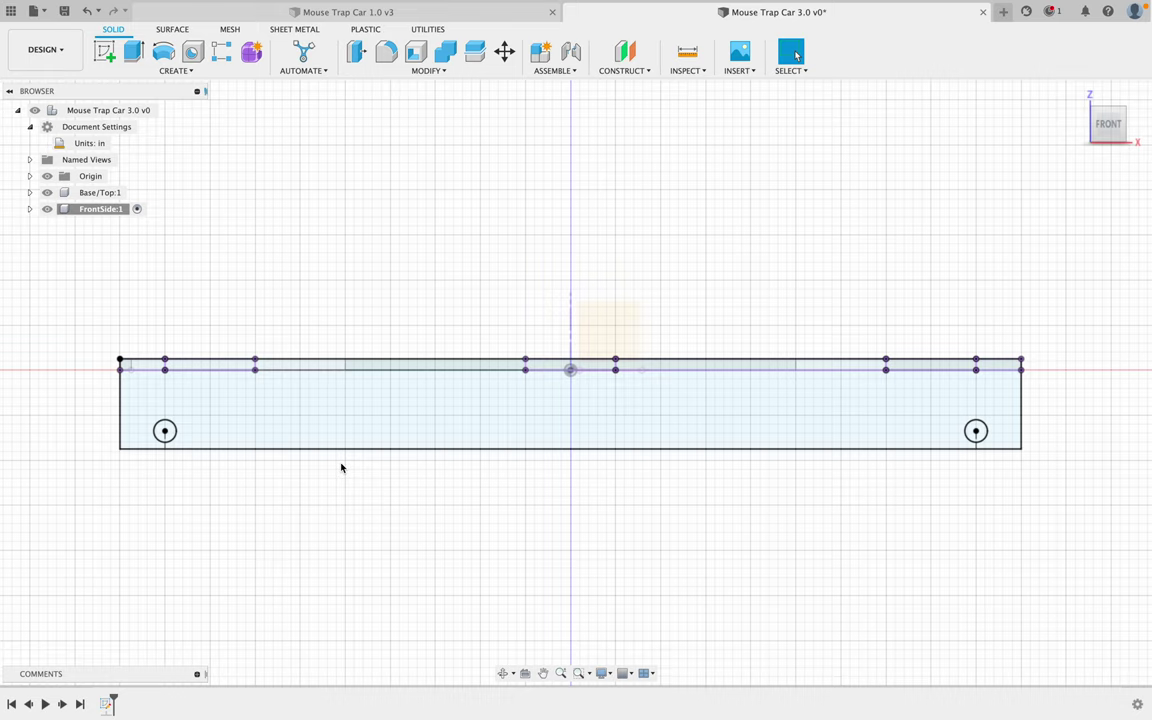
{"action": "left_click", "coordinate": [1077, 94]}
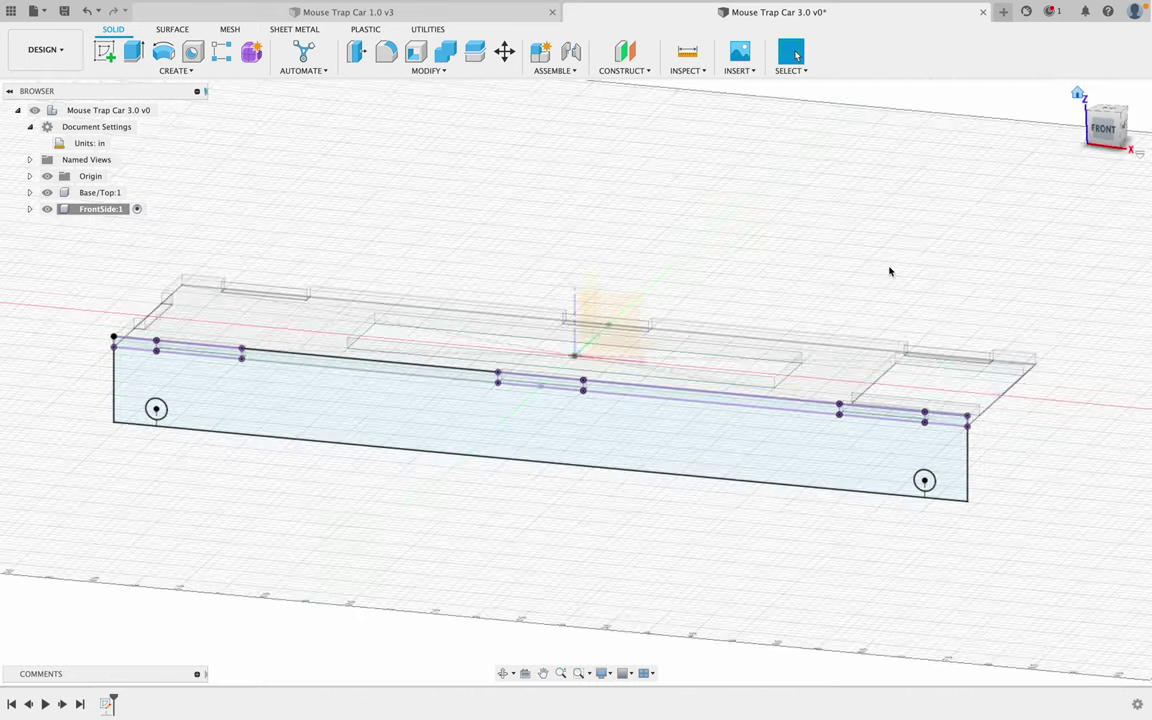
{"action": "key", "text": "e"}
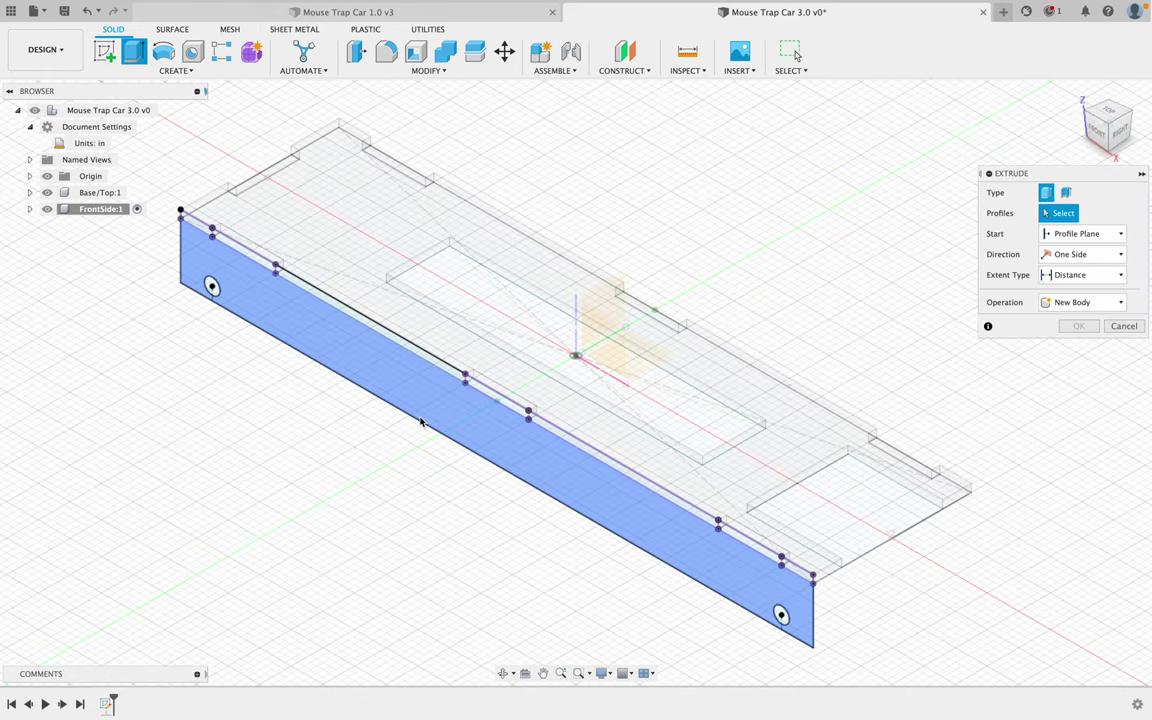
{"action": "left_click", "coordinate": [402, 405]}
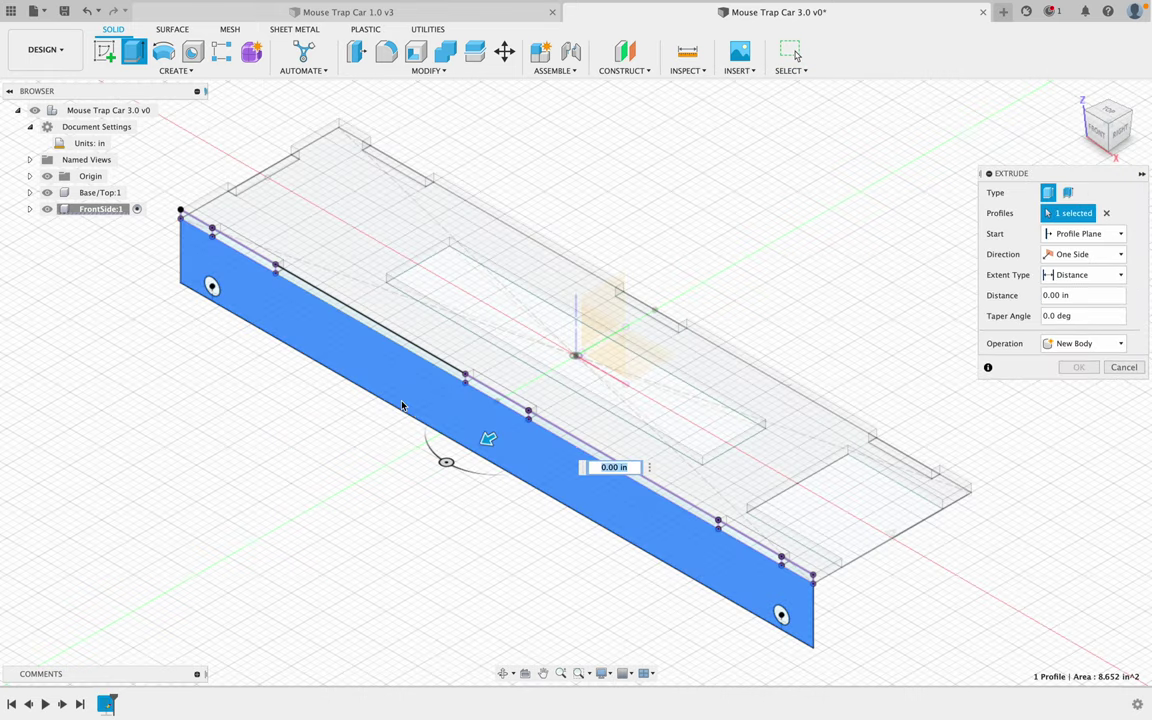
{"action": "left_click", "coordinate": [232, 253]}
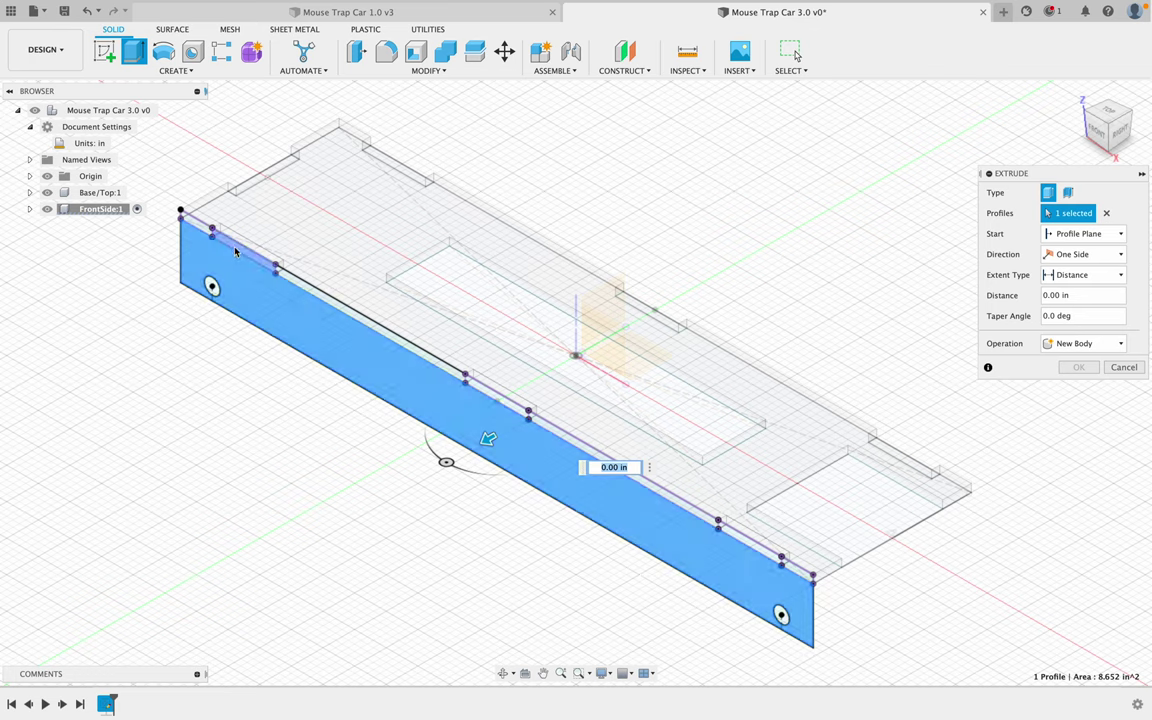
{"action": "left_click", "coordinate": [479, 390]}
{"action": "left_click", "coordinate": [668, 490]}
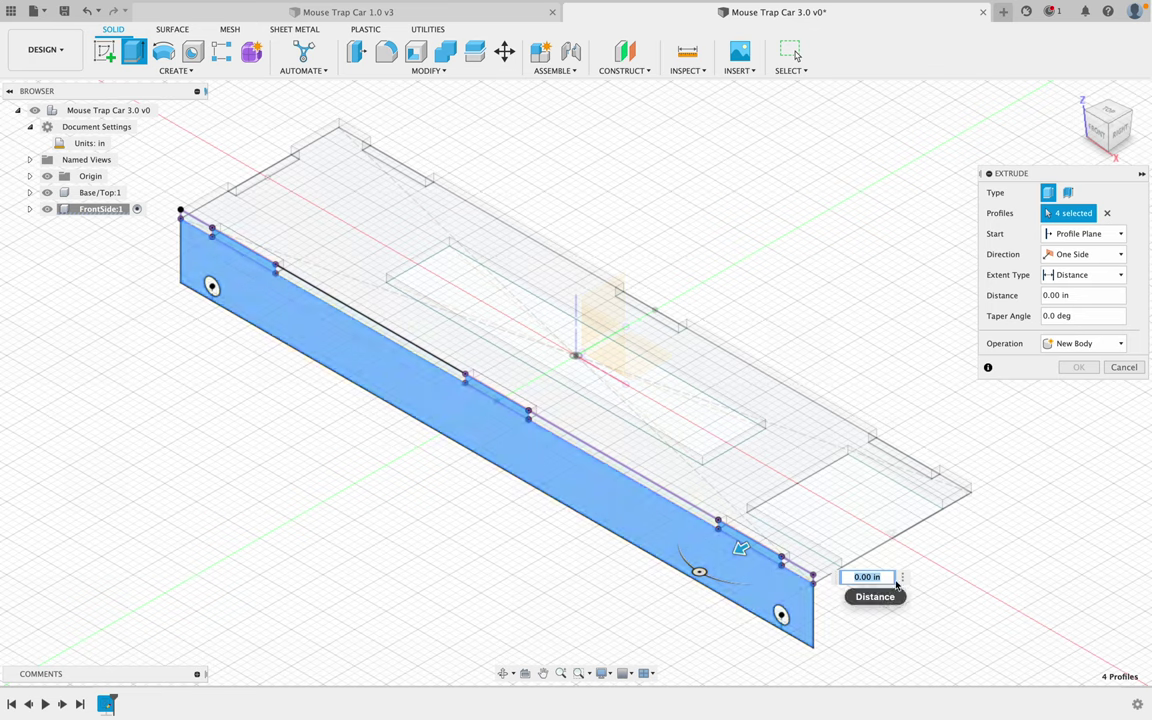
{"action": "type", "text": "-"}
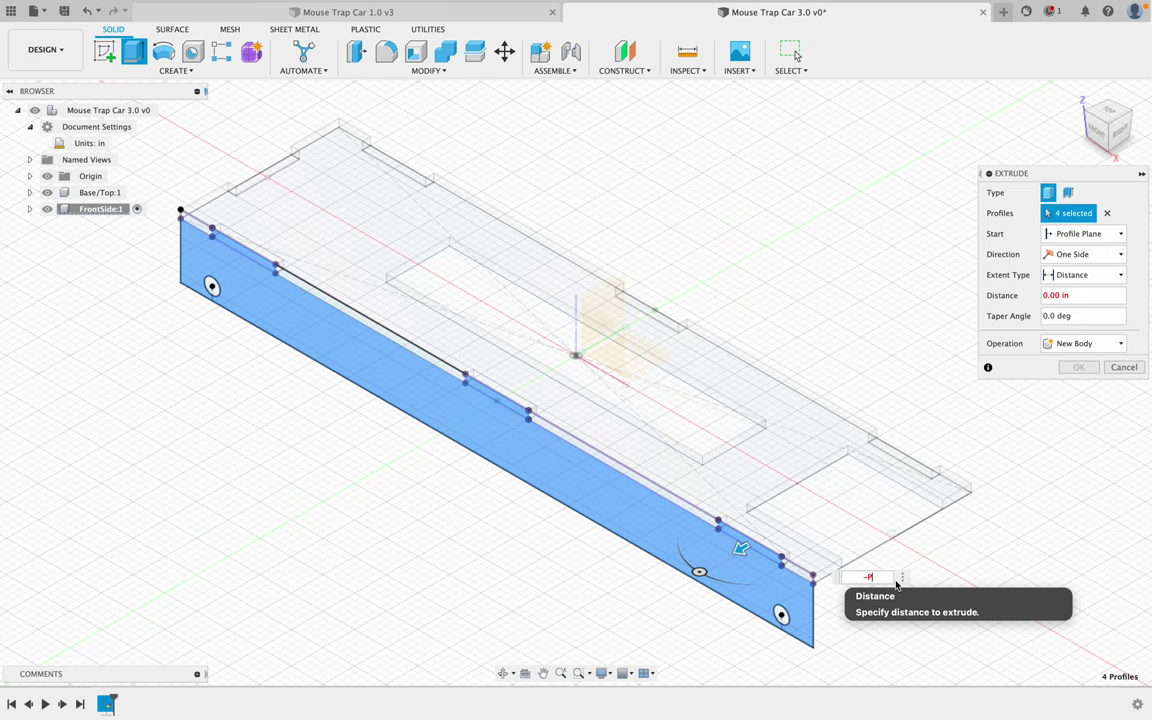
{"action": "type", "text": "TH"}
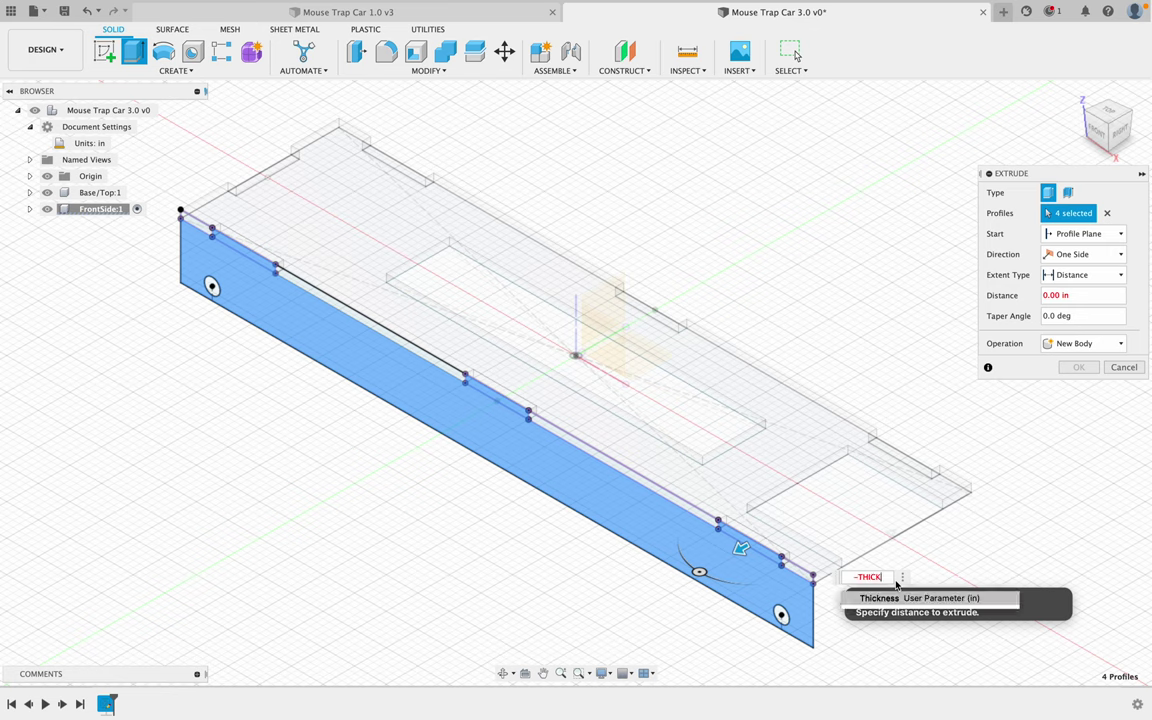
{"action": "type", "text": "ICK"}
{"action": "key", "text": "Return"}
{"action": "key", "text": "Return"}
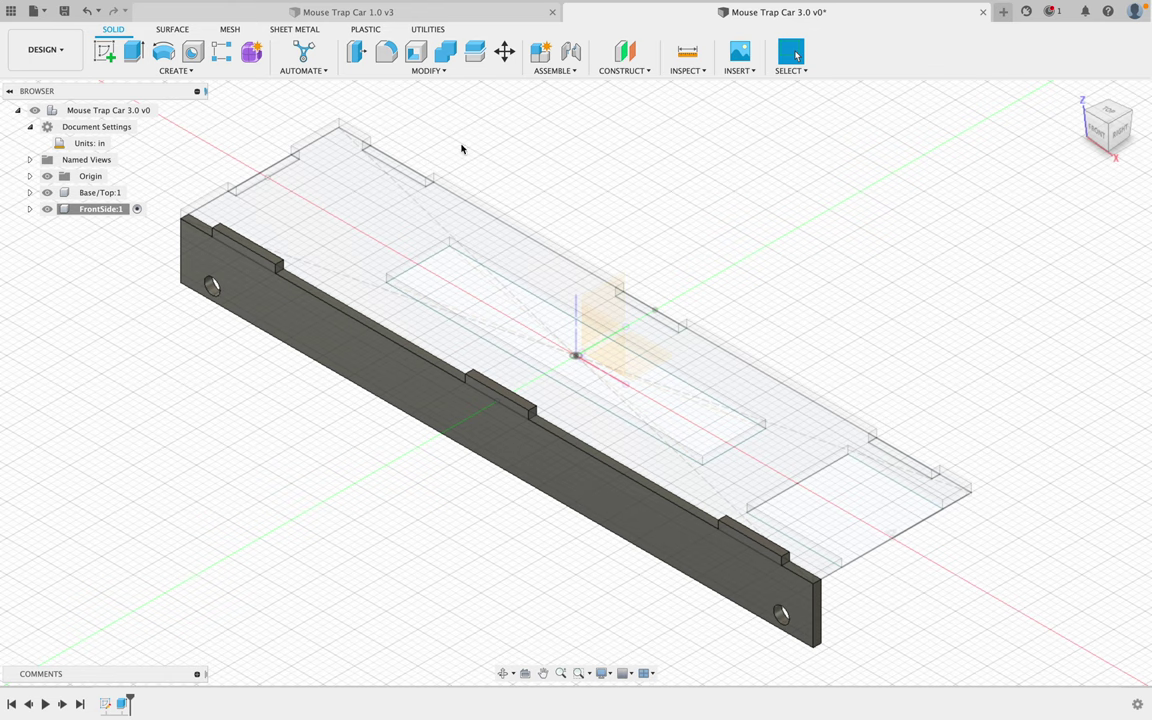
- Activate the root component and turn on Display Component Colors
{"action": "left_click", "coordinate": [168, 110]}
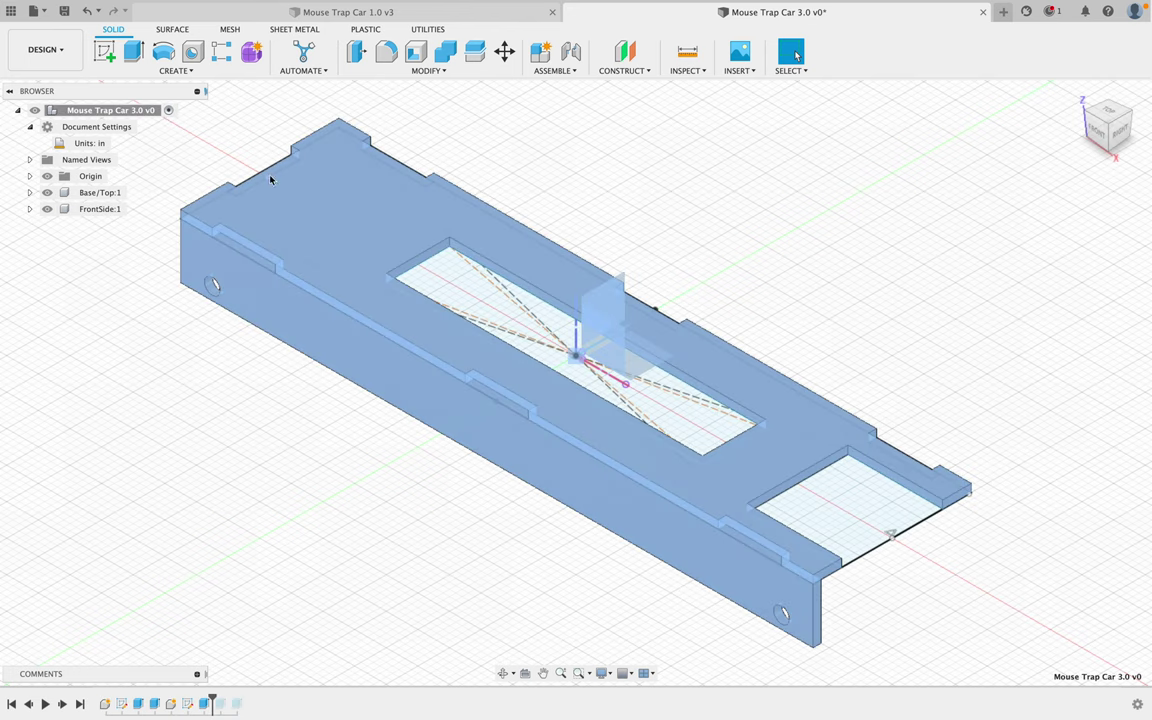
{"action": "left_click", "coordinate": [686, 70]}
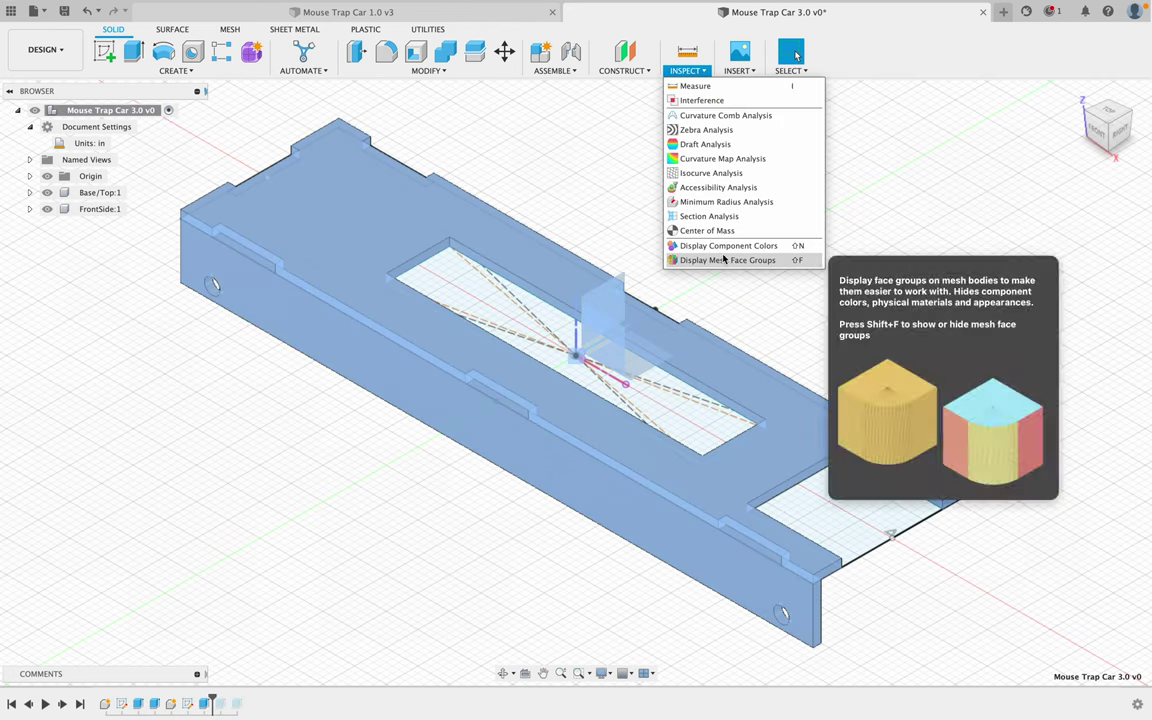
{"action": "left_click", "coordinate": [728, 245]}
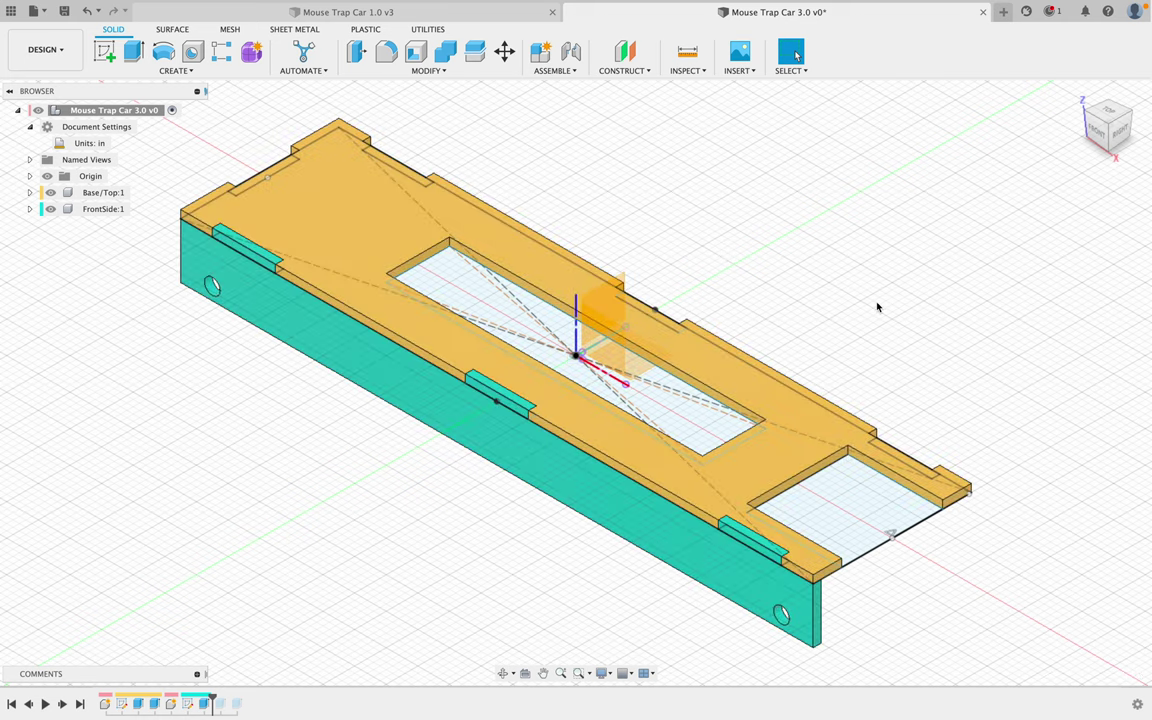
- Remove the diagonal and leftover sketch lines across the long slot
{"action": "left_click", "coordinate": [616, 401]}
{"action": "left_click", "coordinate": [605, 388]}
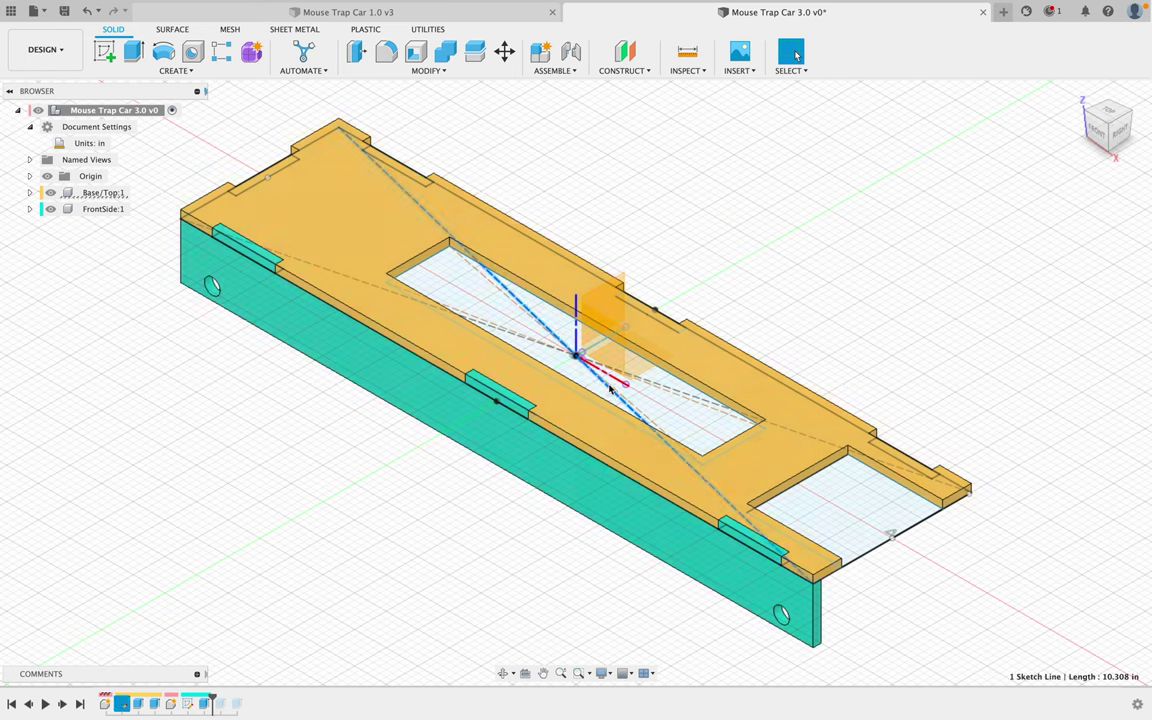
{"action": "key", "text": "Escape"}
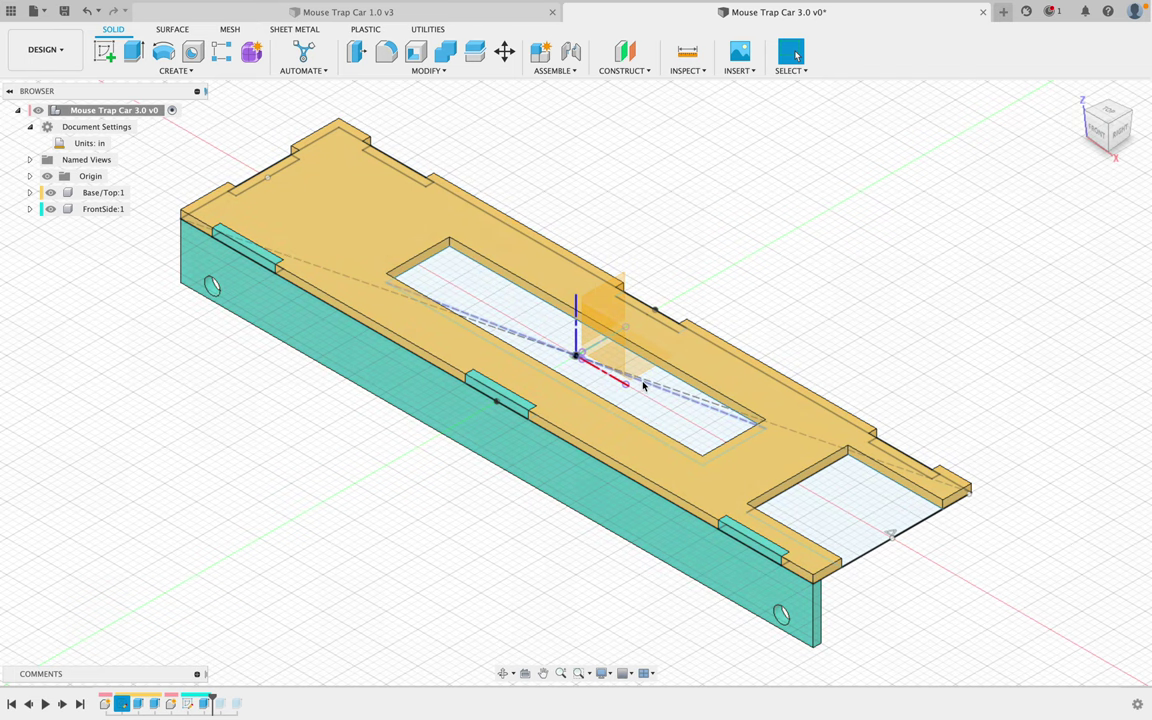
{"action": "left_click", "coordinate": [648, 384]}
{"action": "key", "text": "Escape"}
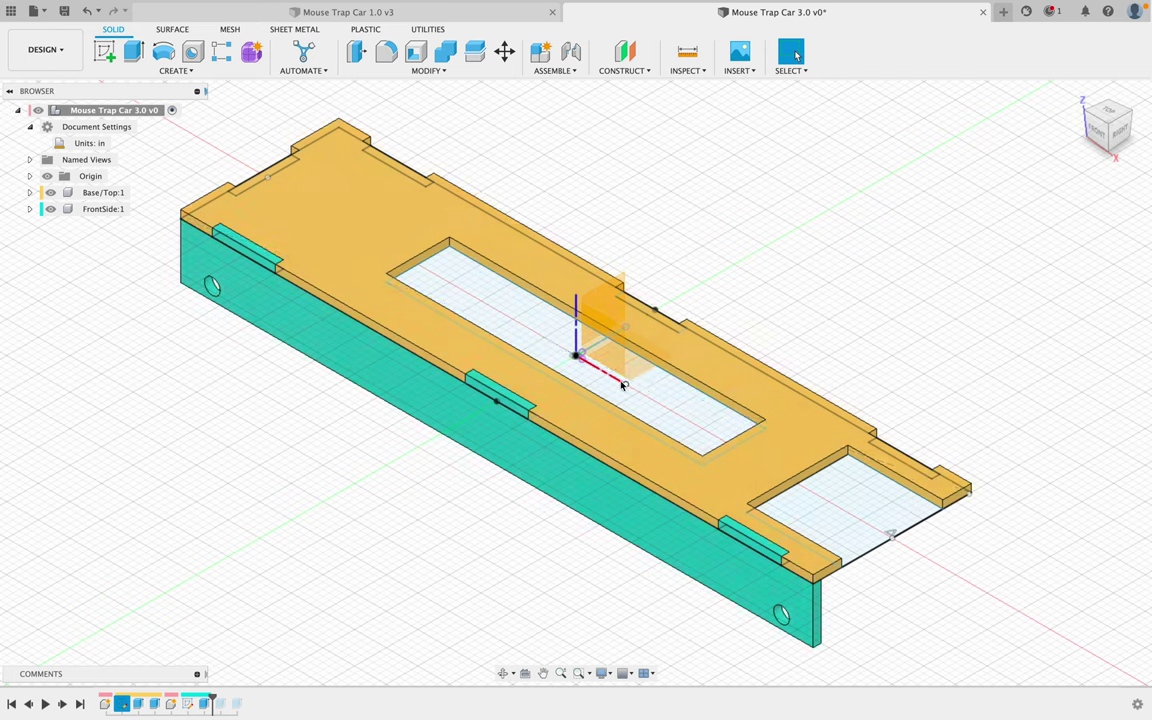
{"action": "left_click", "coordinate": [622, 385]}
{"action": "key", "text": "Escape"}
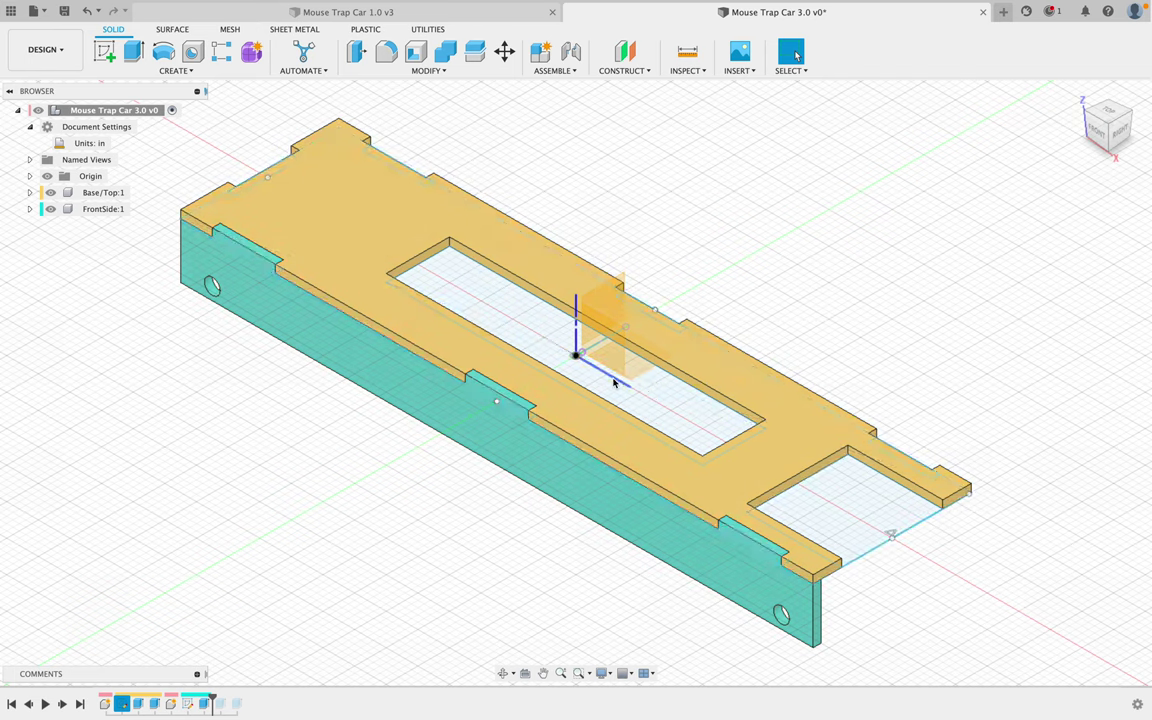
{"action": "left_click", "coordinate": [673, 384]}
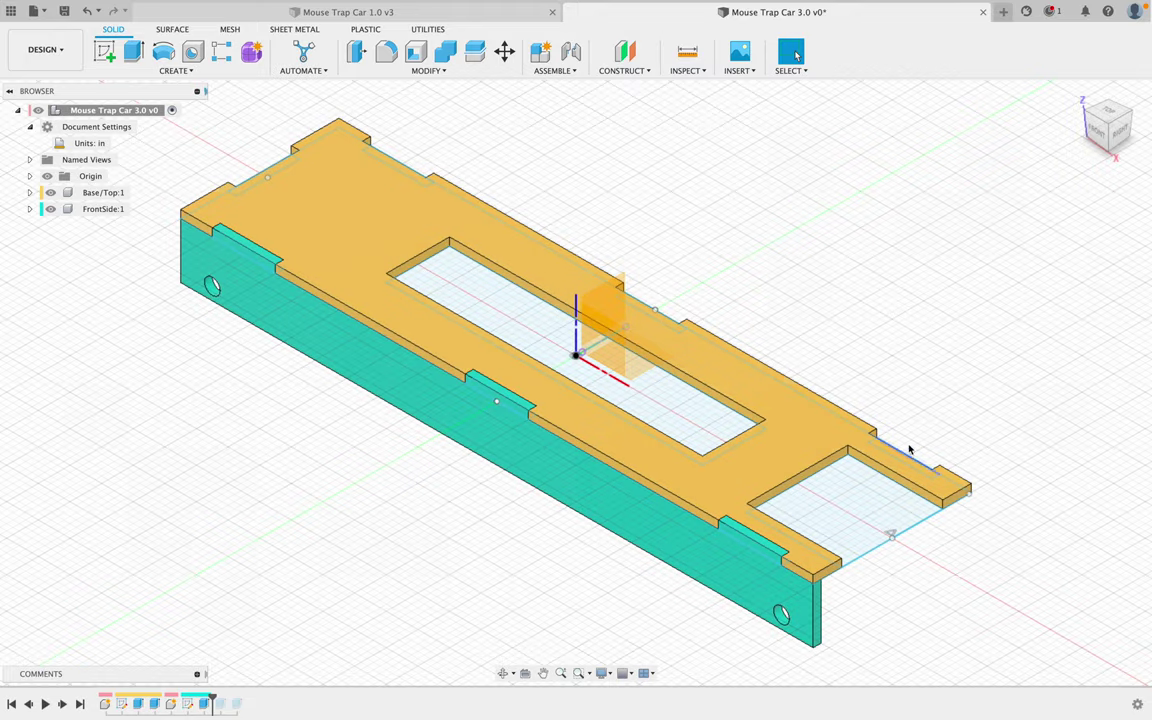
{"action": "mouse_move", "coordinate": [912, 421]}
{"action": "middle_mouse_down", "text": "shift"}
{"action": "mouse_move", "coordinate": [928, 380]}
{"action": "mouse_move", "coordinate": [901, 387]}
{"action": "mouse_move", "coordinate": [905, 404]}
{"action": "middle_mouse_up", "text": "shift"}
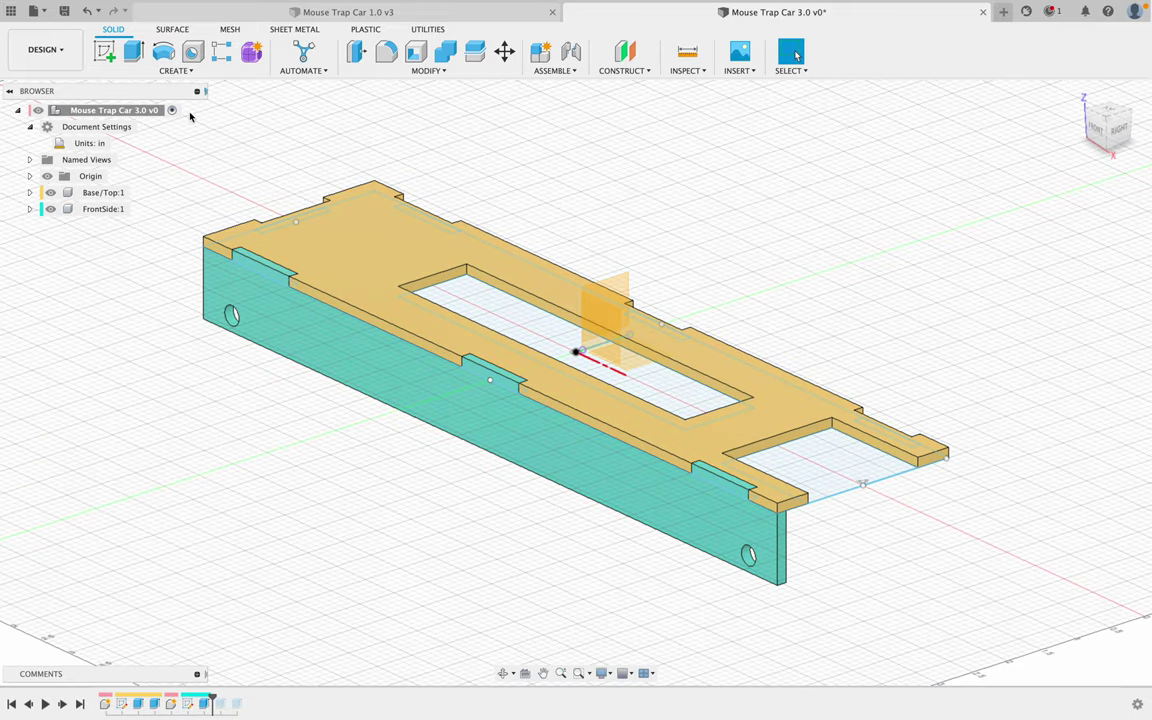
- Mirror the FrontSide component (Components type) across the centre construction plane
{"action": "left_click", "coordinate": [176, 70]}
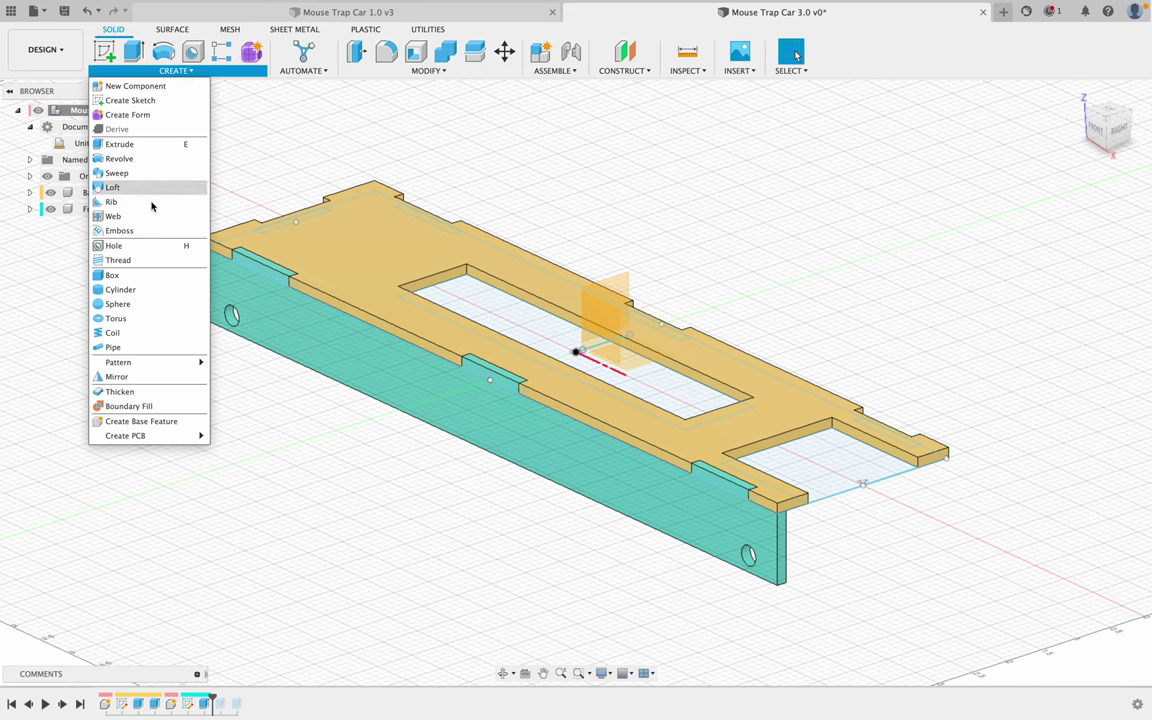
{"action": "left_click", "coordinate": [118, 376]}
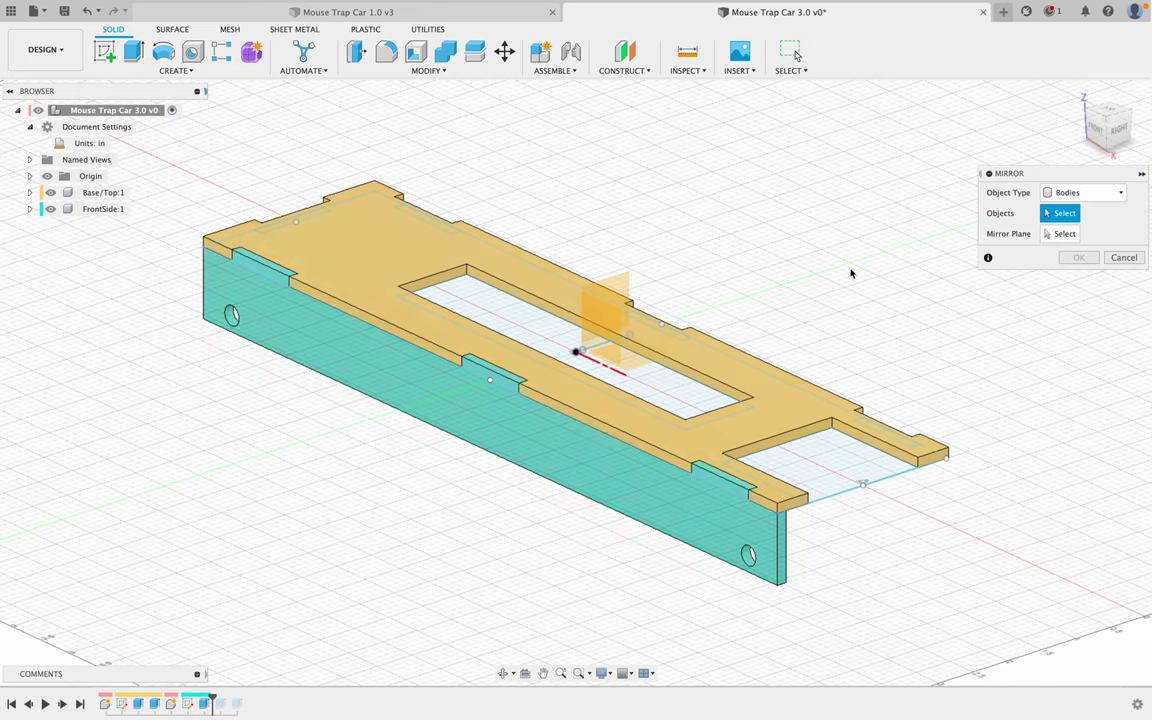
{"action": "left_click", "coordinate": [1084, 193]}
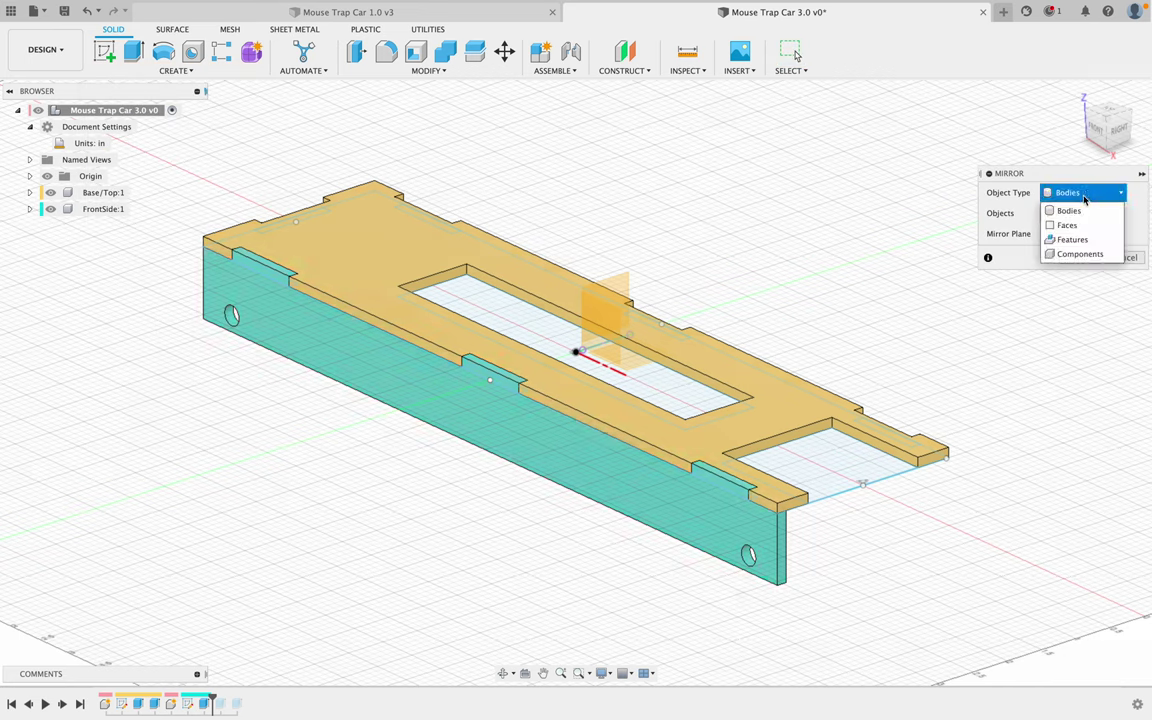
{"action": "left_click", "coordinate": [1080, 254]}
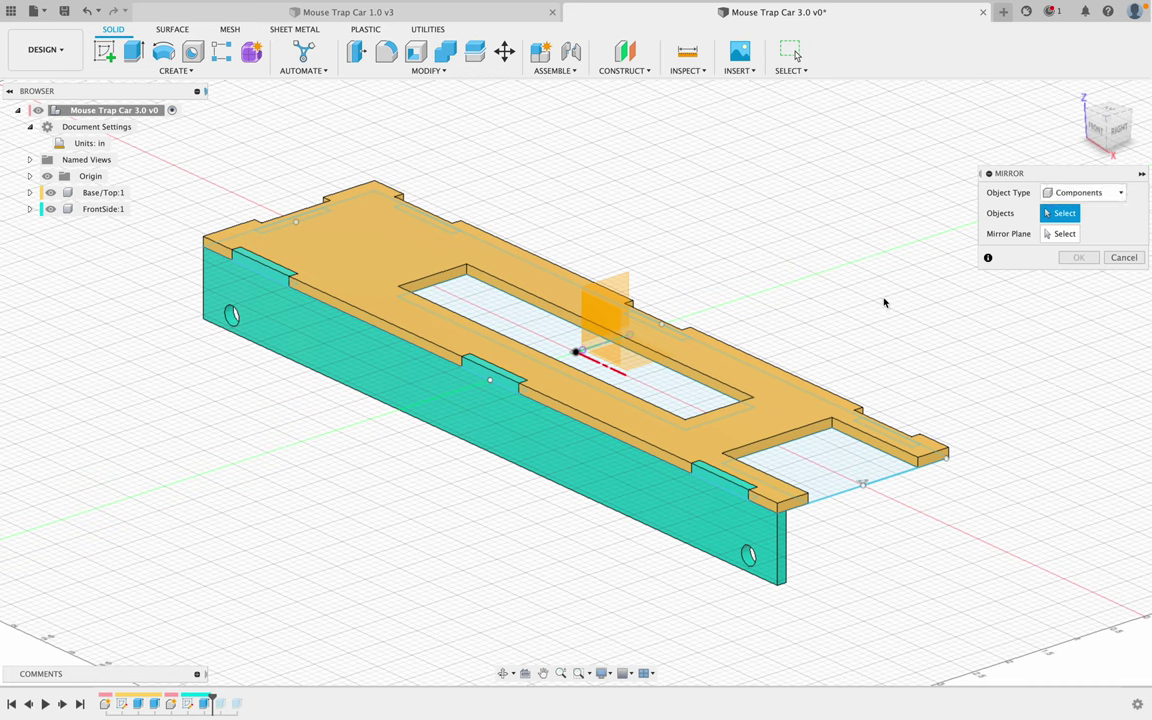
{"action": "left_click", "coordinate": [565, 449]}
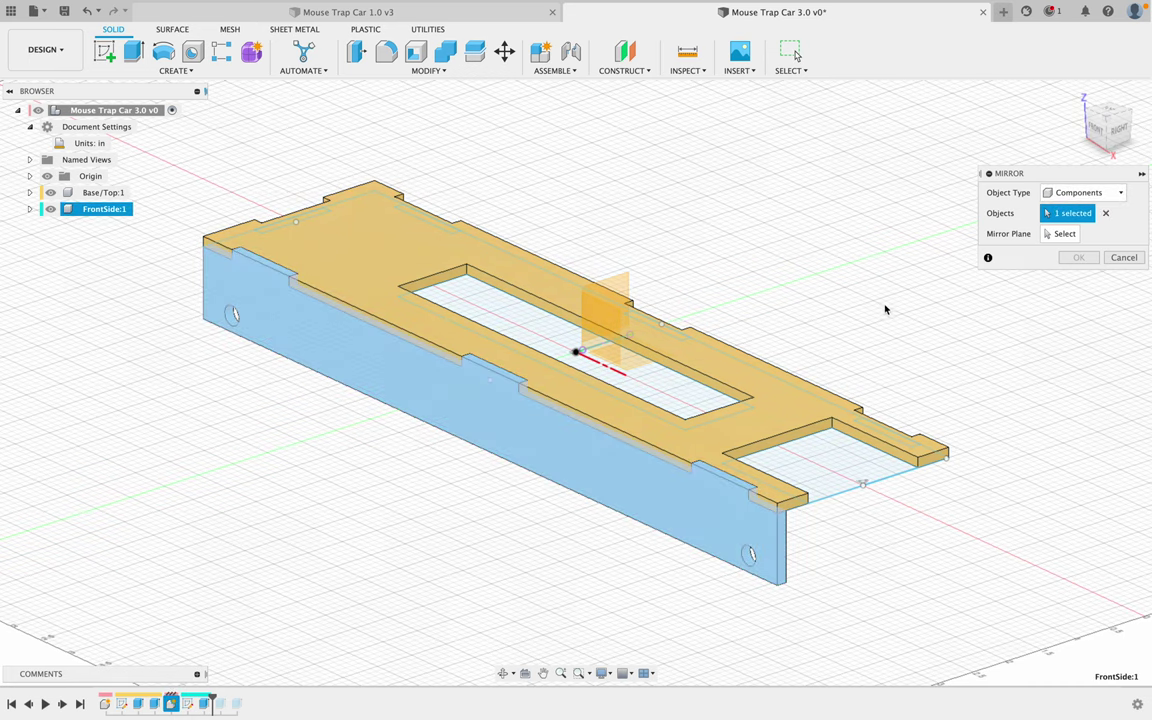
{"action": "left_click", "coordinate": [1018, 240]}
{"action": "left_click", "coordinate": [611, 342]}
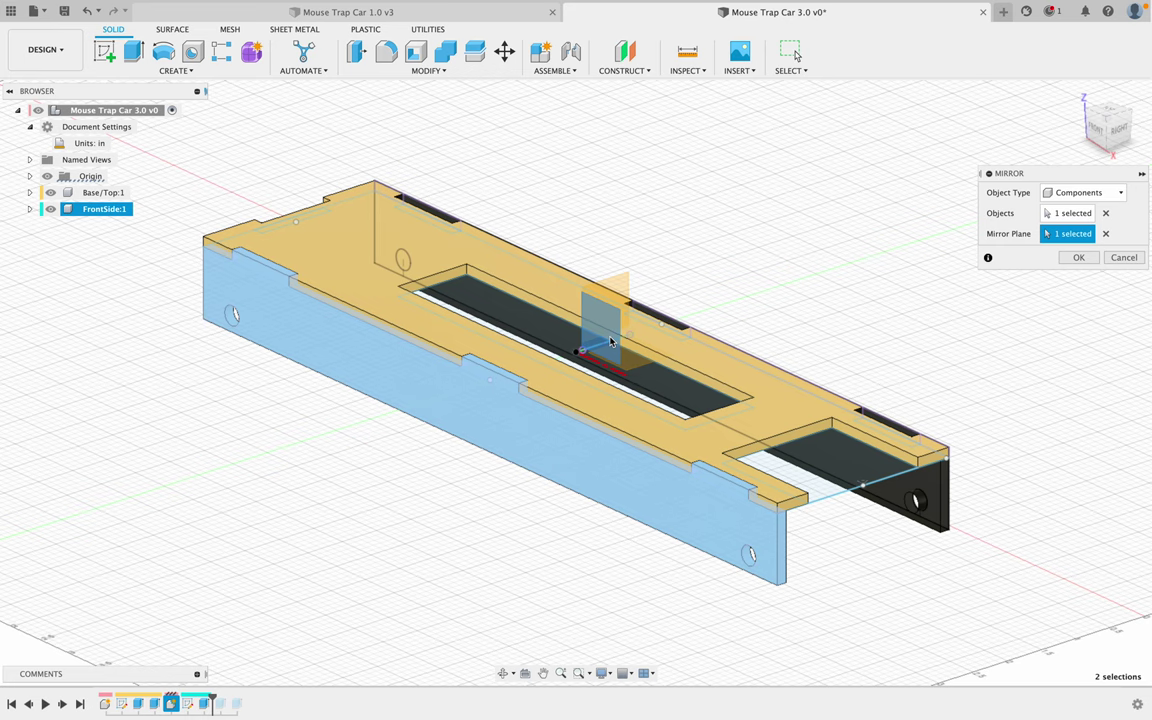
{"action": "left_click", "coordinate": [1078, 258]}
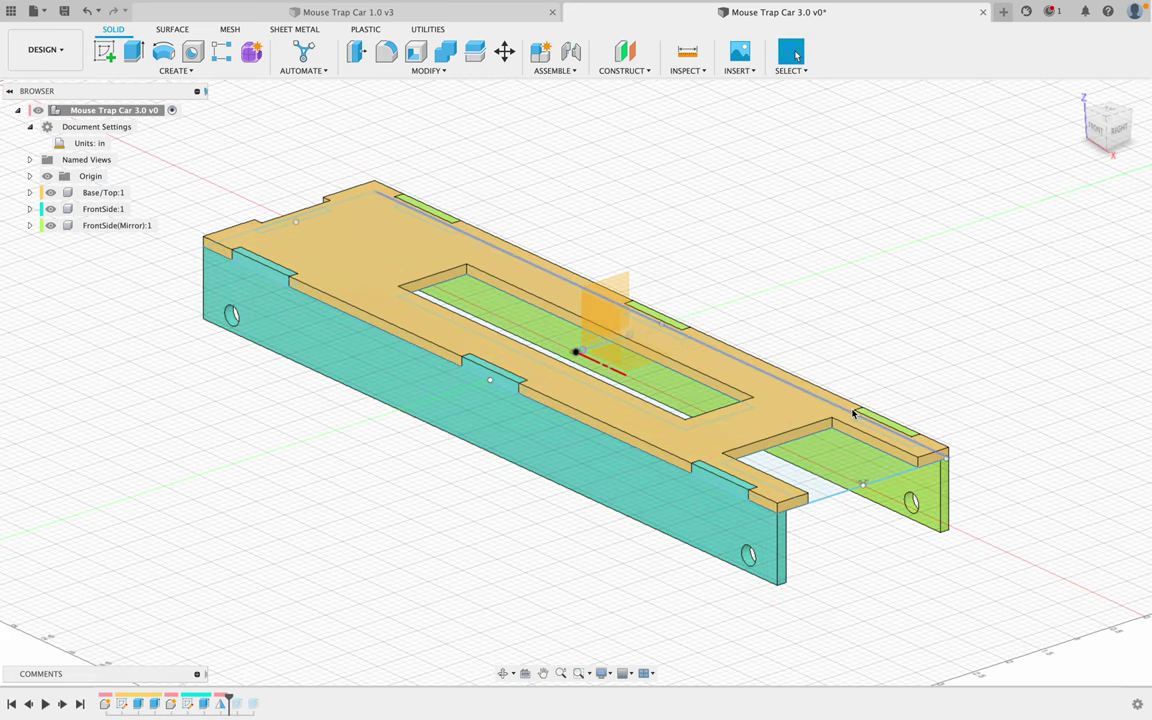